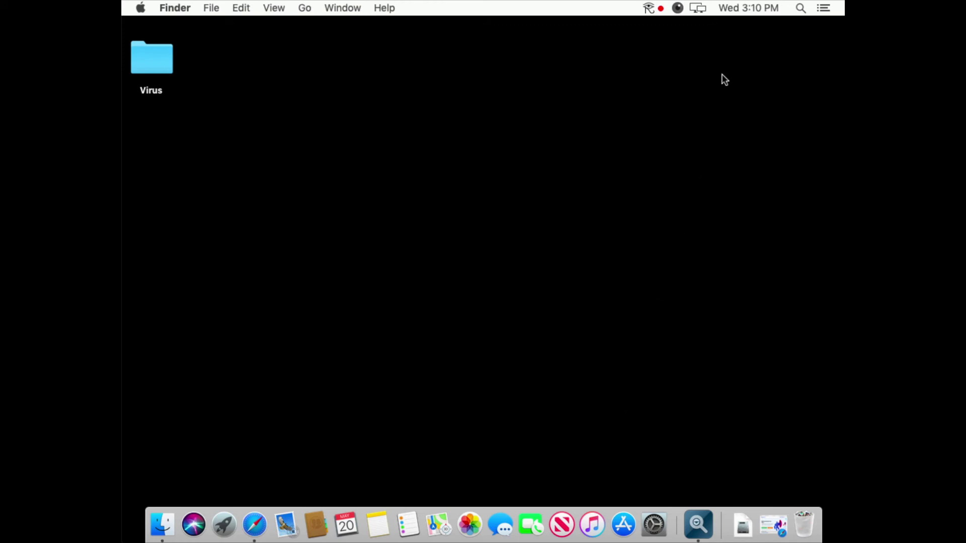
# - Confirm the eye menu-bar tool reports monitoring, then dismiss the second utility's Enter password prompt
pyautogui.click(654, 10)
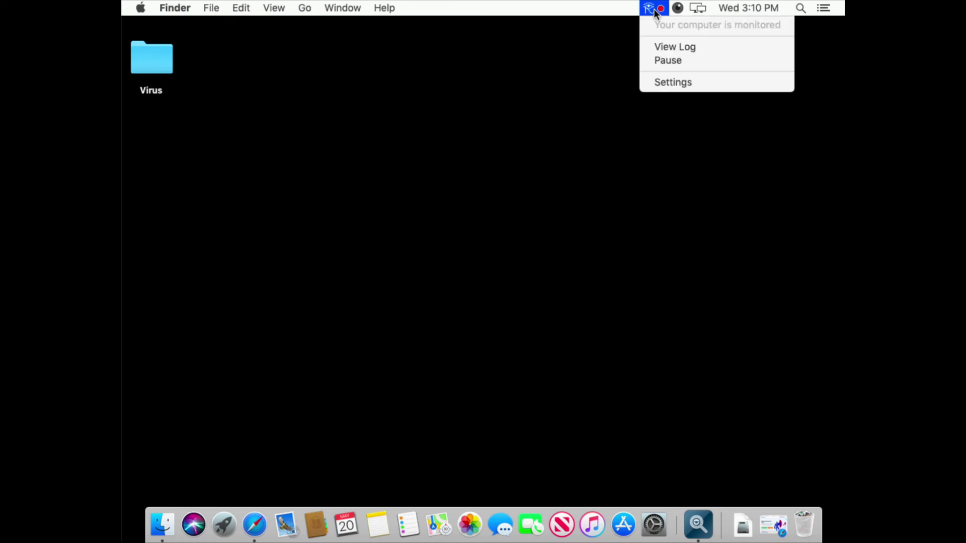
pyautogui.click(669, 130)
pyautogui.click(678, 9)
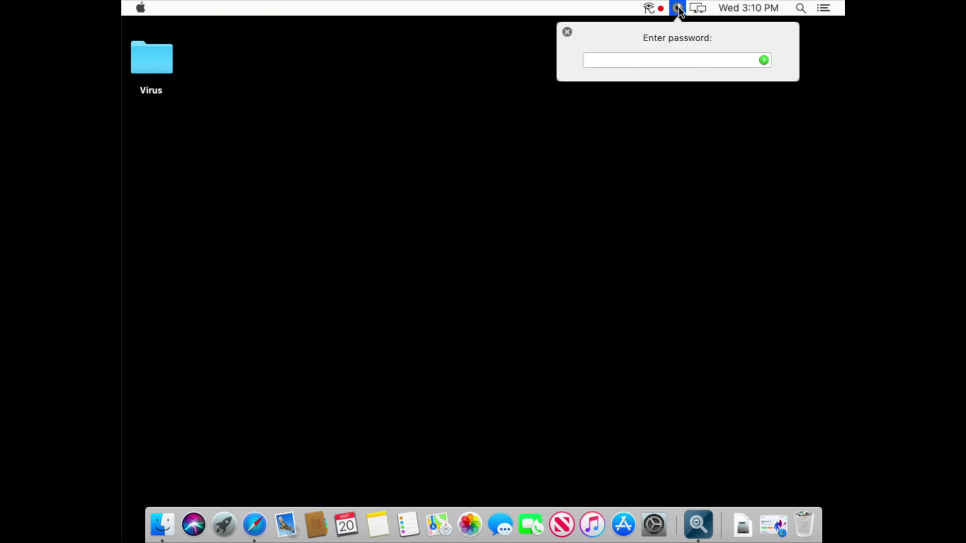
pyautogui.click(568, 32)
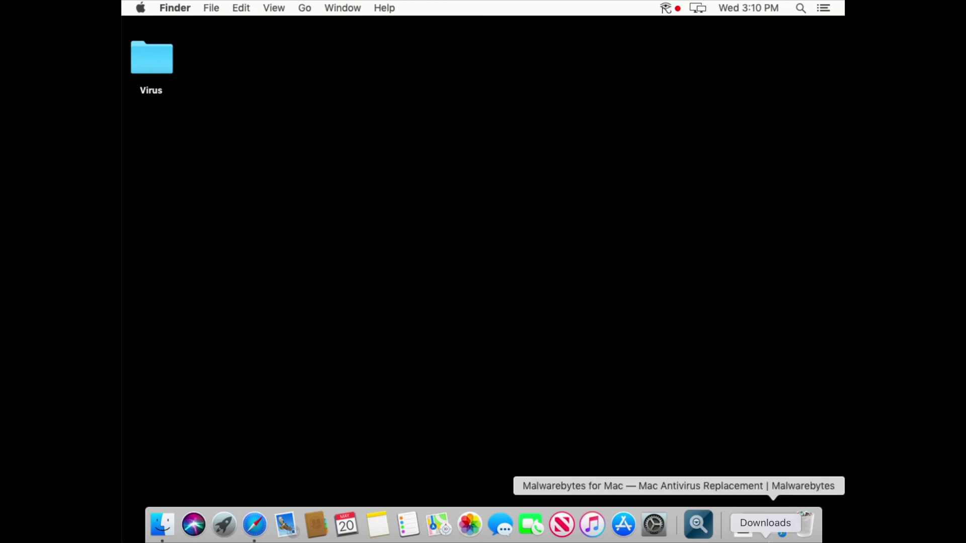
# - Download Malwarebytes-Mac-4.4.11.3637.pkg from malwarebytes.com and launch it from the Downloads stack
pyautogui.click(773, 527)
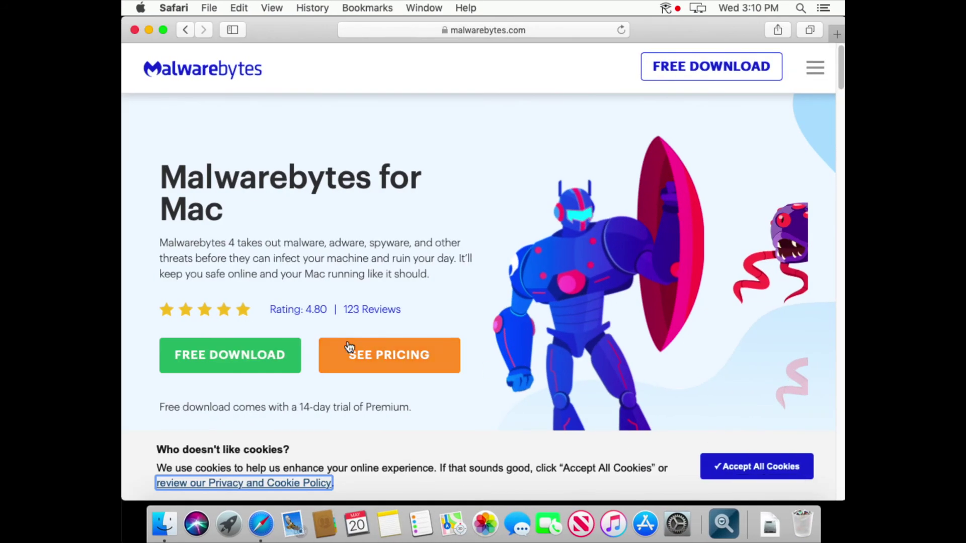
pyautogui.click(273, 359)
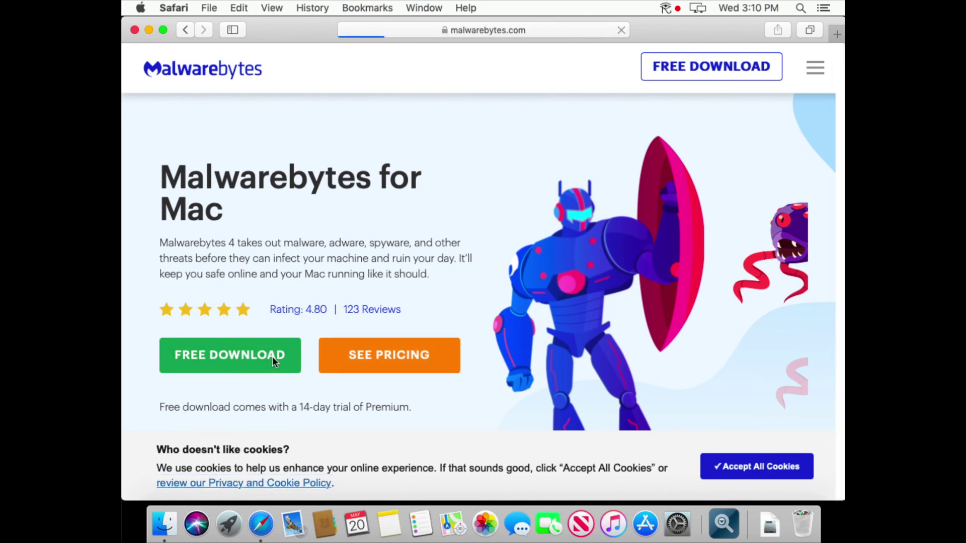
pyautogui.scroll(-2, 337, 348)
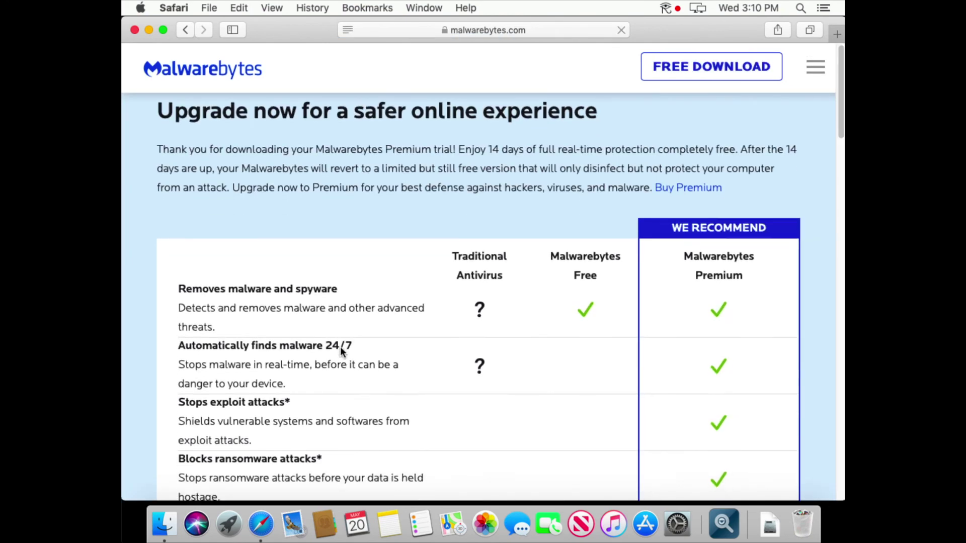
pyautogui.scroll(-4, 340, 351)
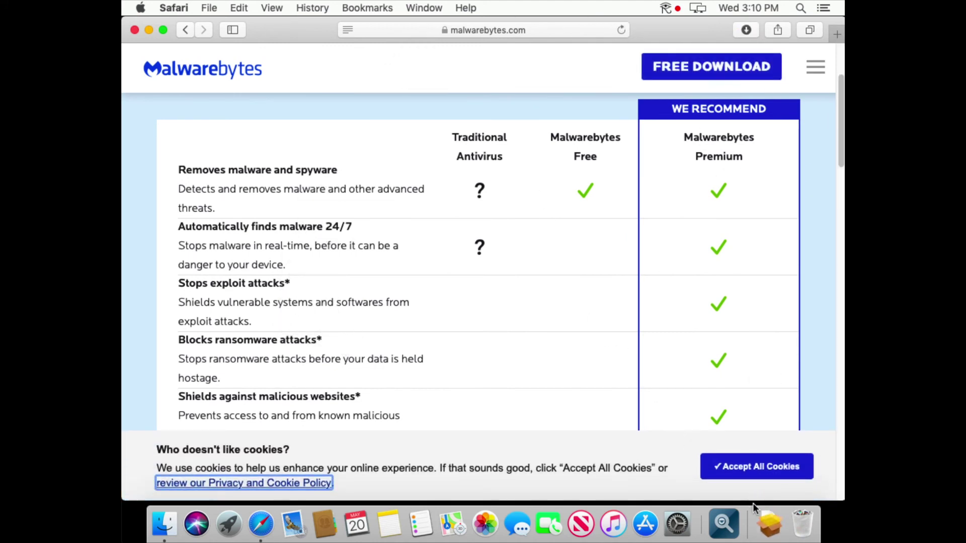
pyautogui.click(770, 523)
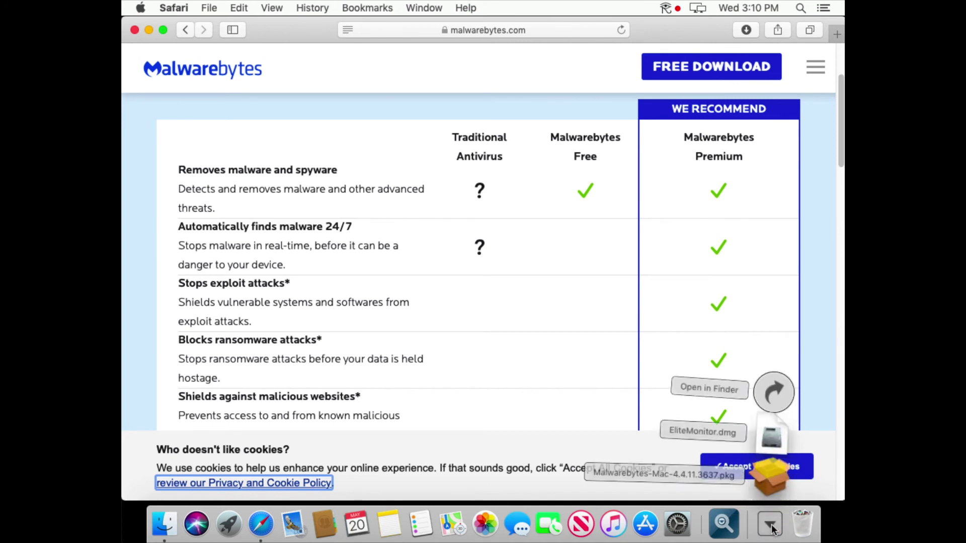
pyautogui.click(772, 490)
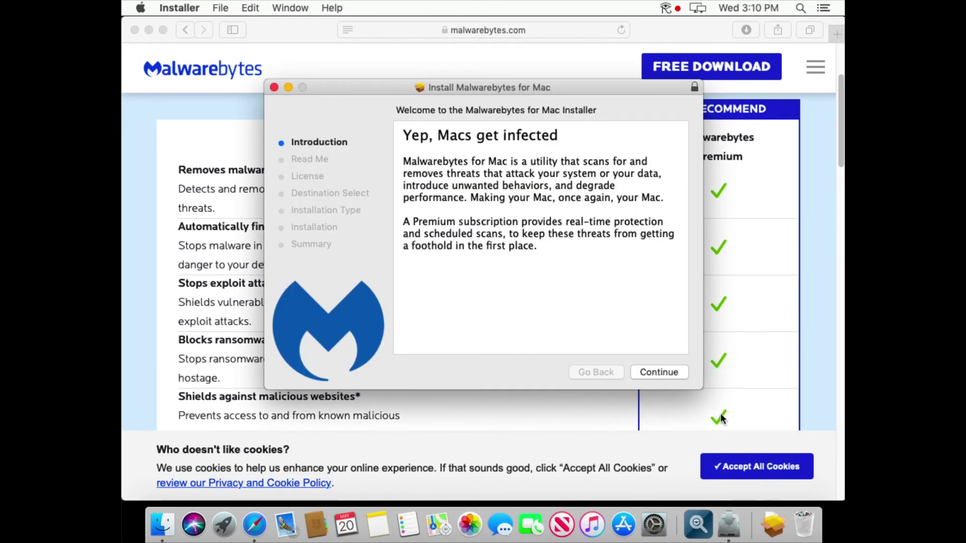
# - Continue past the introduction and release notes, agree to the licence, and install on Macintosh HD
pyautogui.click(660, 376)
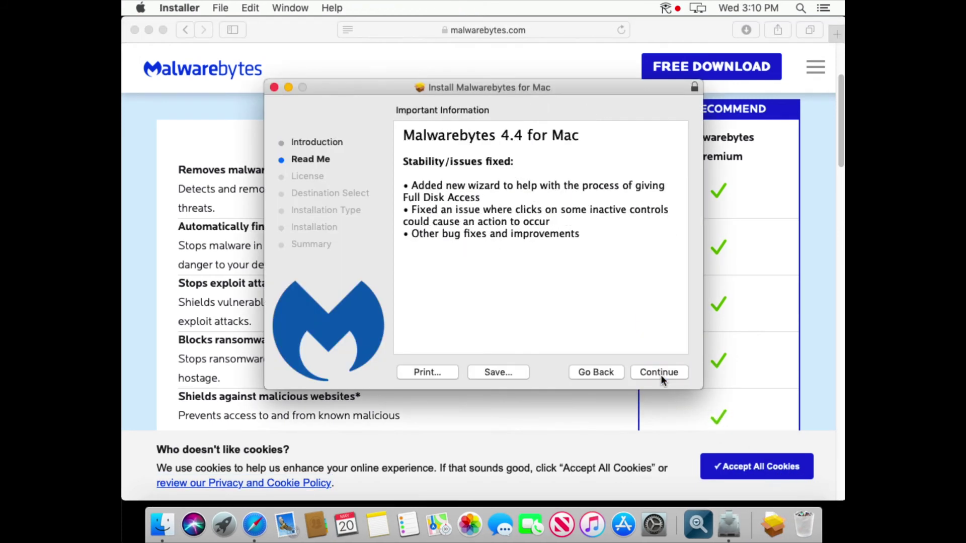
pyautogui.click(660, 375)
pyautogui.click(660, 375)
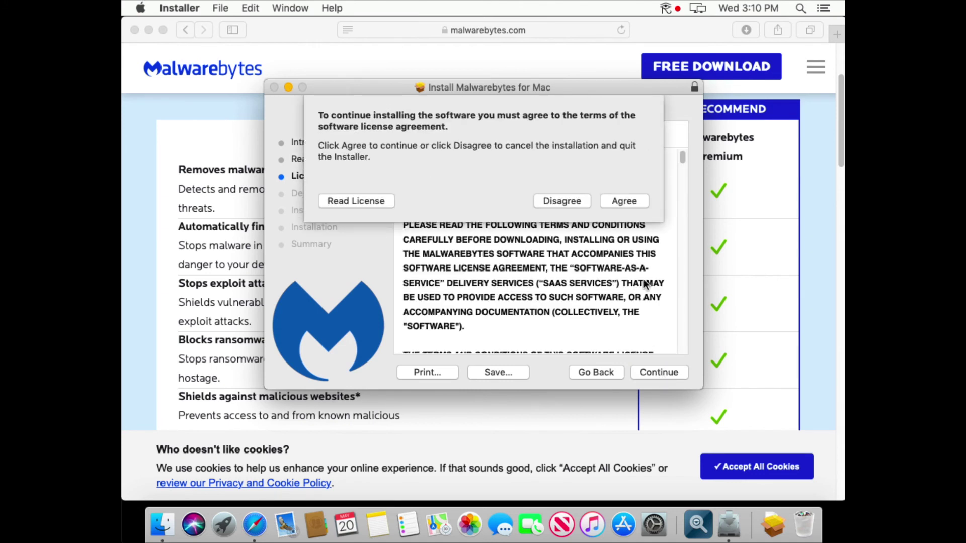
pyautogui.click(626, 203)
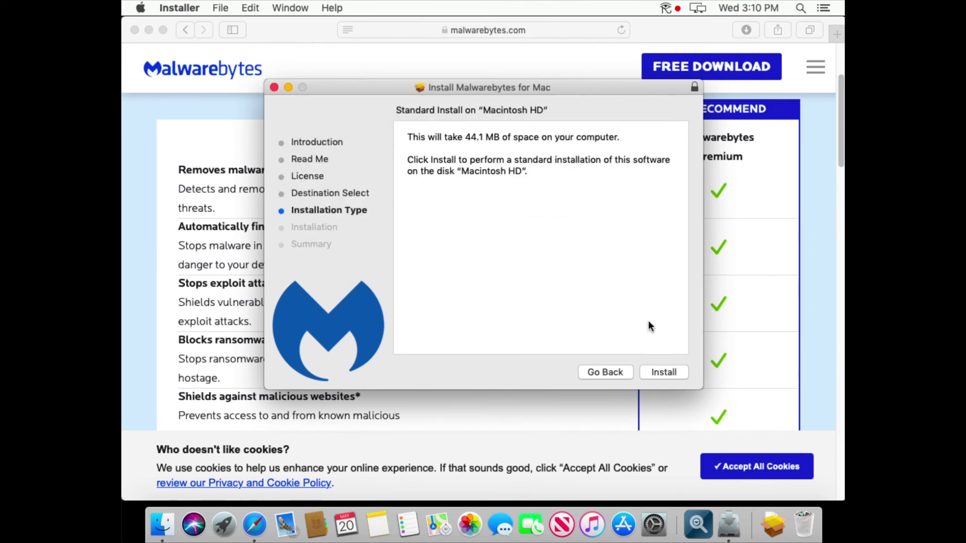
pyautogui.click(659, 375)
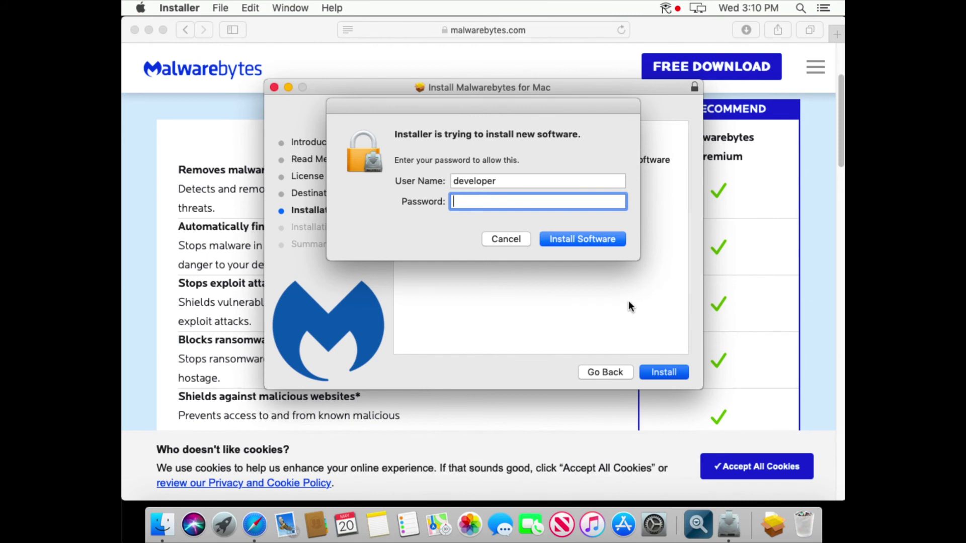
# - Authorize the install with the account password, then close the installer and trash the package
pyautogui.write('••••')
pyautogui.click(576, 235)
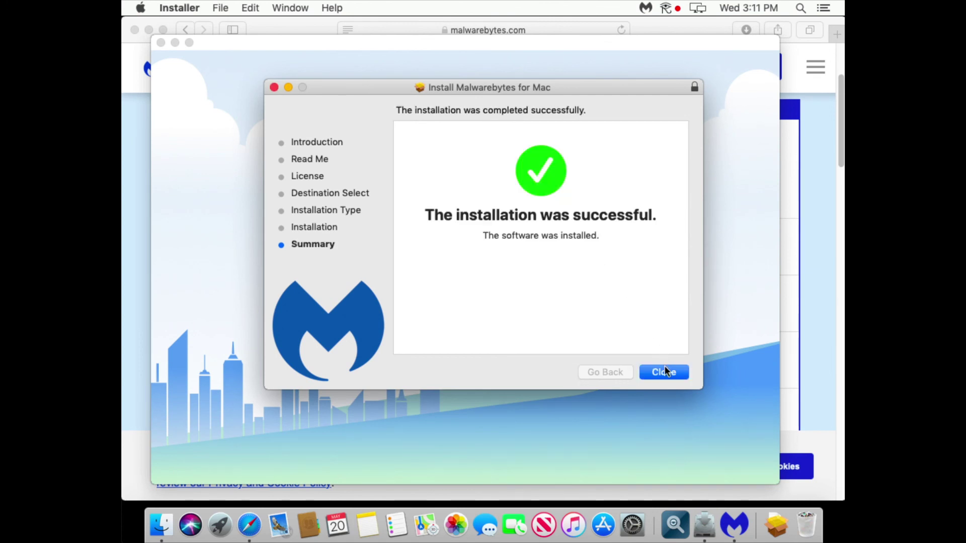
pyautogui.click(665, 369)
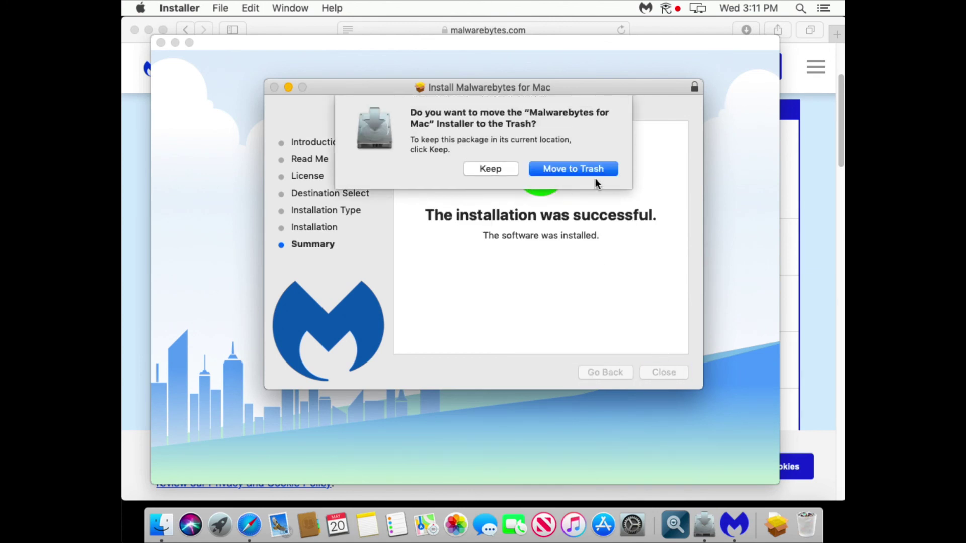
pyautogui.click(588, 169)
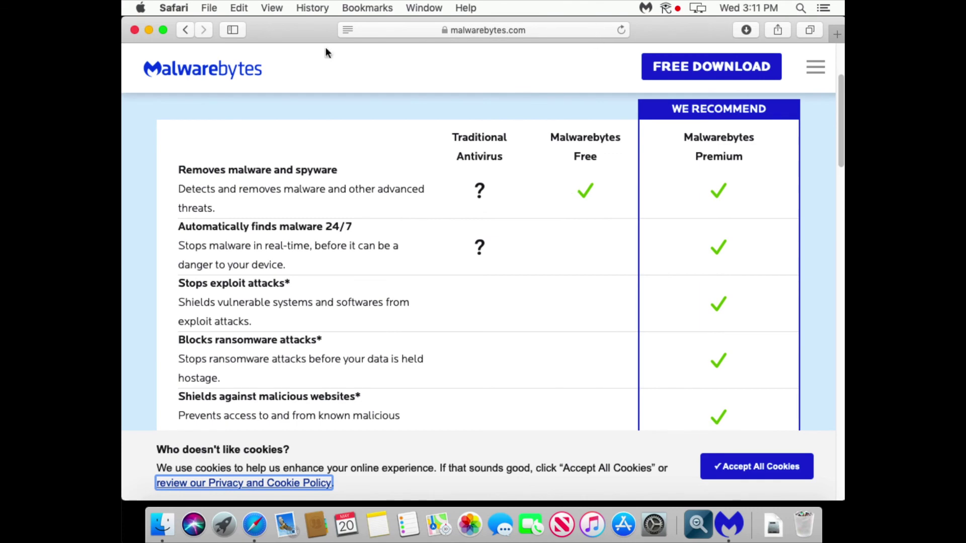
# - Minimize Safari and set up Malwarebytes Free for a Personal Computer, skipping the email sign-up
pyautogui.click(147, 29)
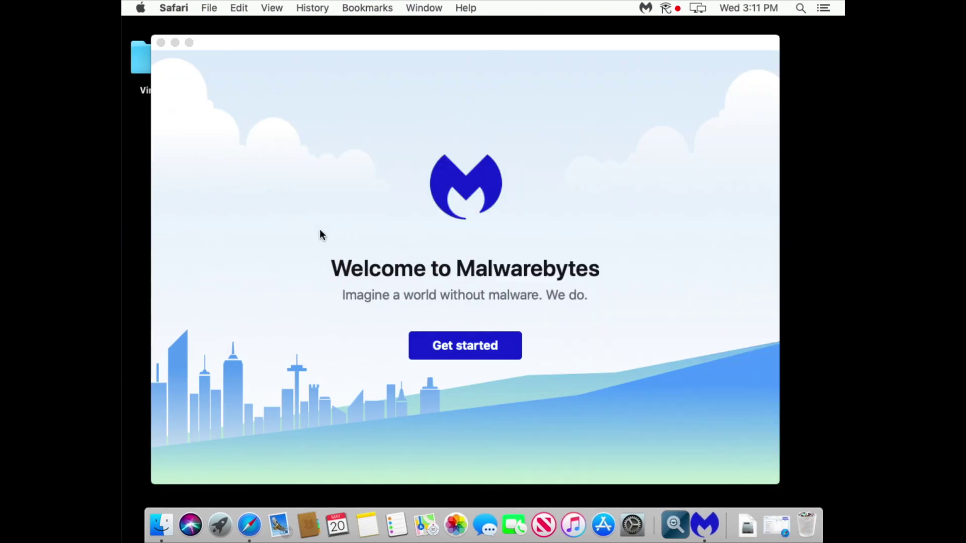
pyautogui.click(463, 349)
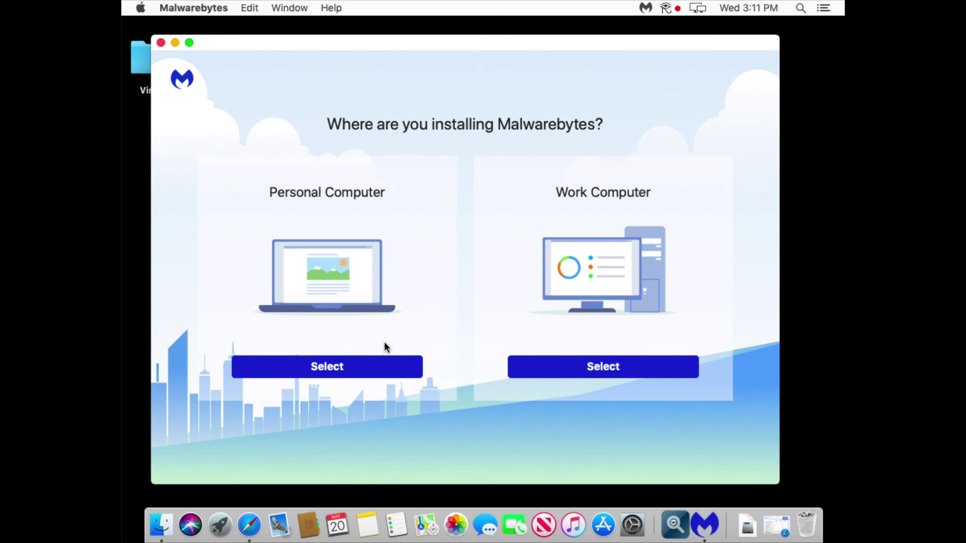
pyautogui.click(349, 368)
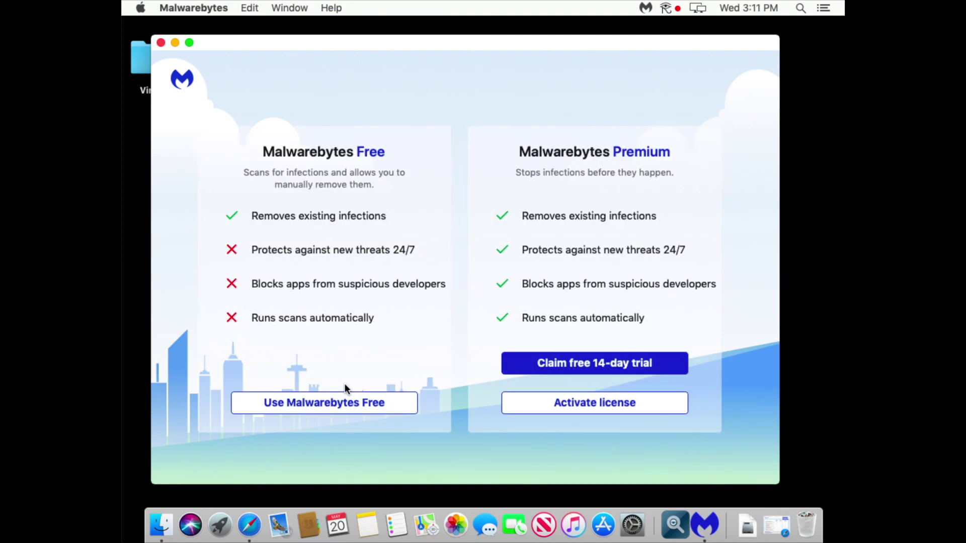
pyautogui.click(327, 404)
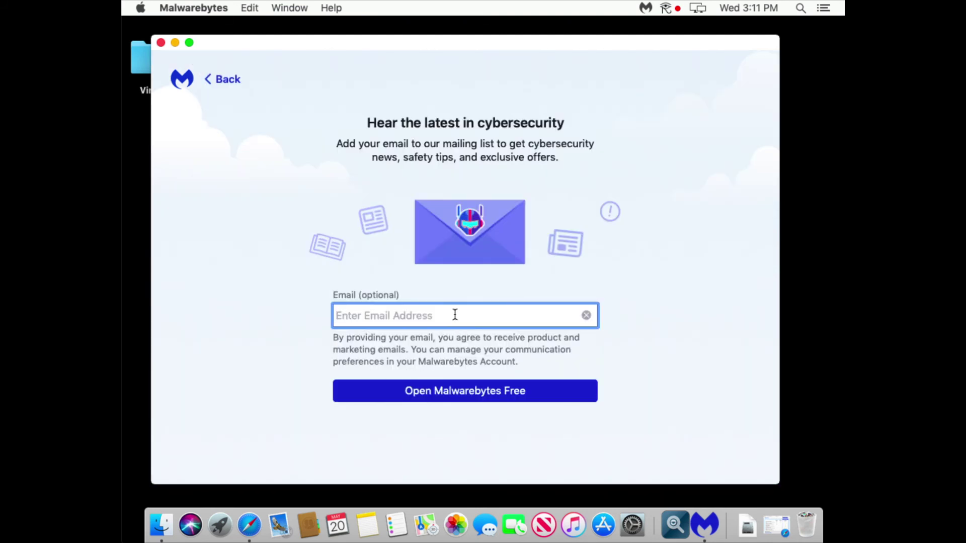
pyautogui.click(455, 390)
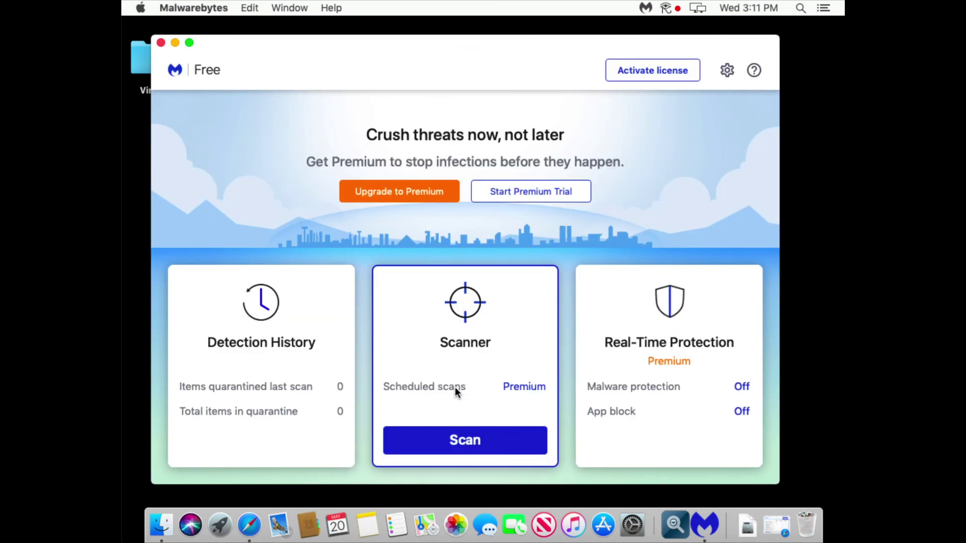
# - Scan 7,613 items and quarantine all 6 detected PUPs, including the Elite and Refog keyloggers
pyautogui.click(460, 442)
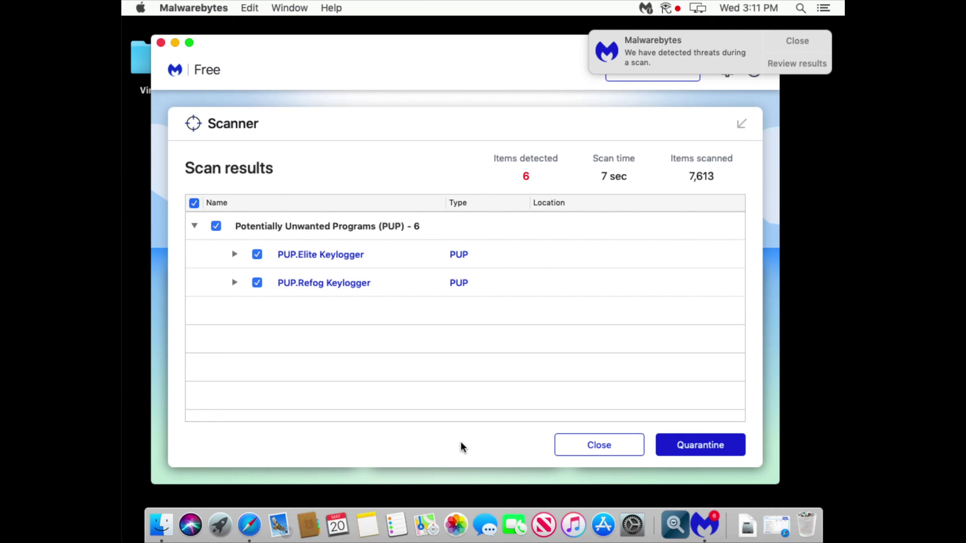
pyautogui.click(707, 454)
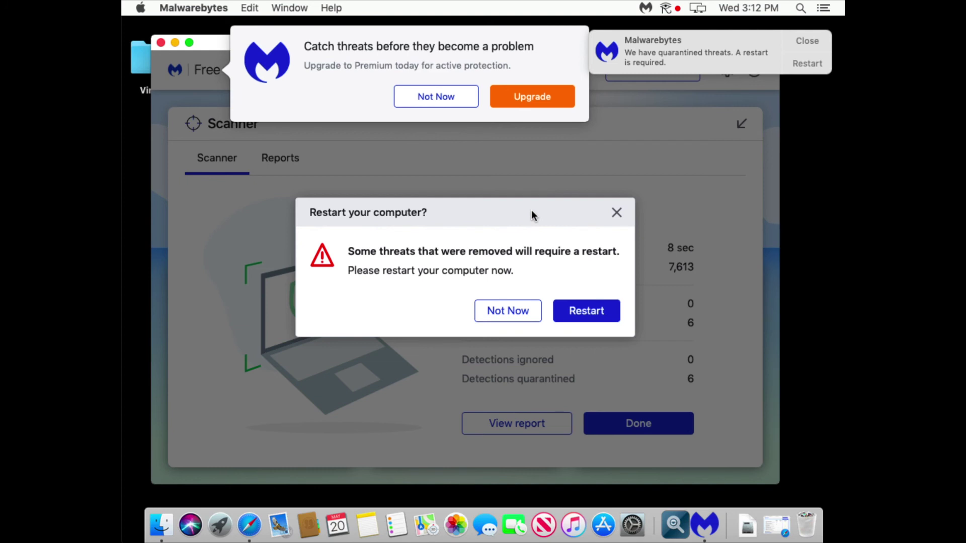
# - Accept the restart prompt so removal of the 6 quarantined items completes
pyautogui.click(583, 317)
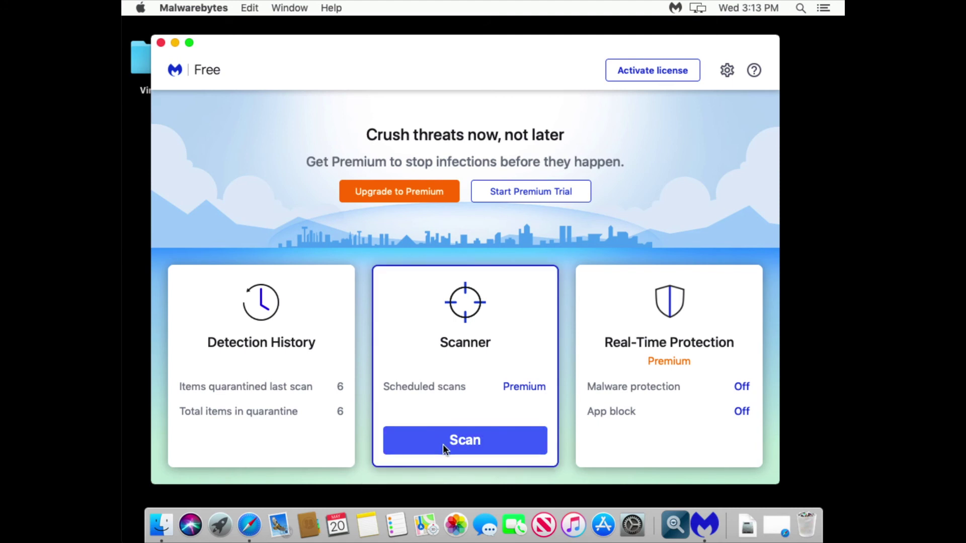
# - Rescan the Mac (0 threats in 7,417 items), close the summary, and minimize Malwarebytes
pyautogui.click(443, 445)
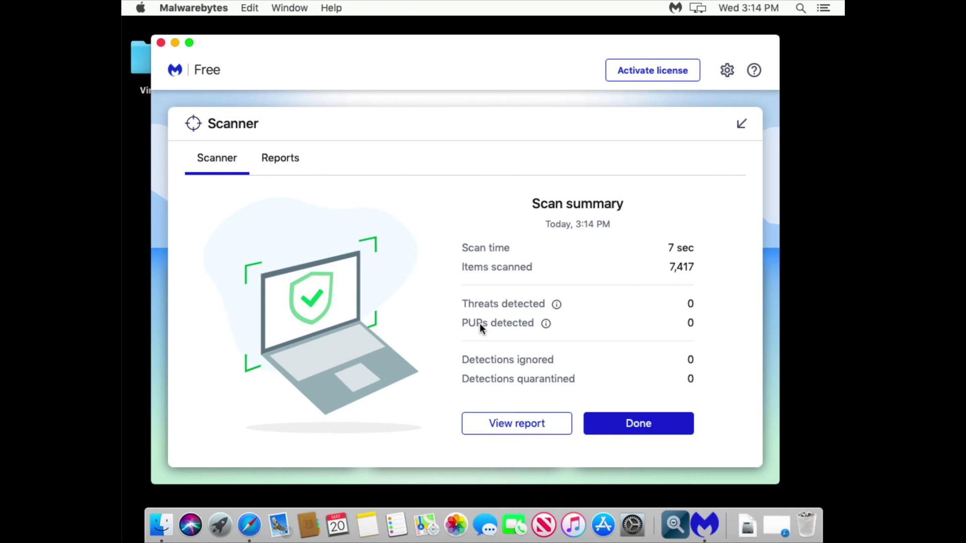
pyautogui.click(618, 422)
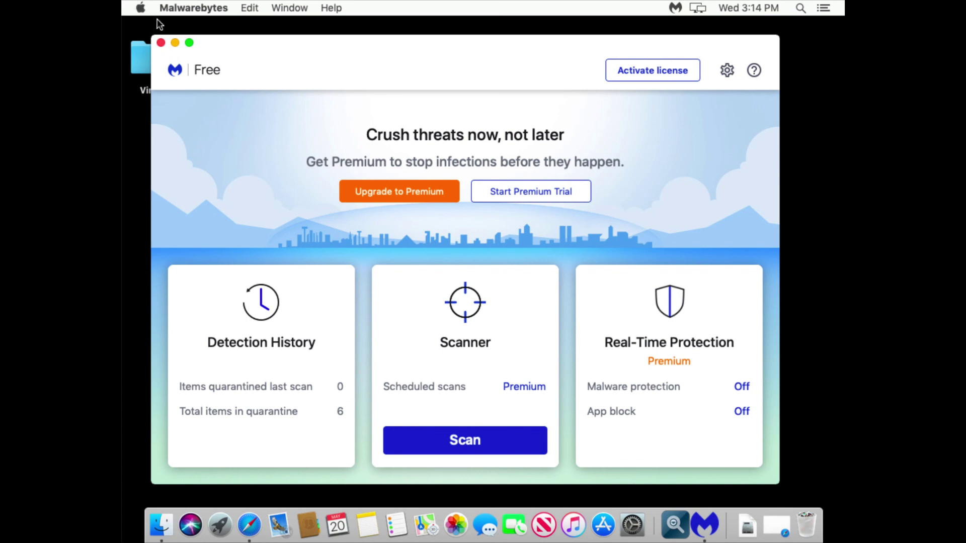
pyautogui.click(175, 43)
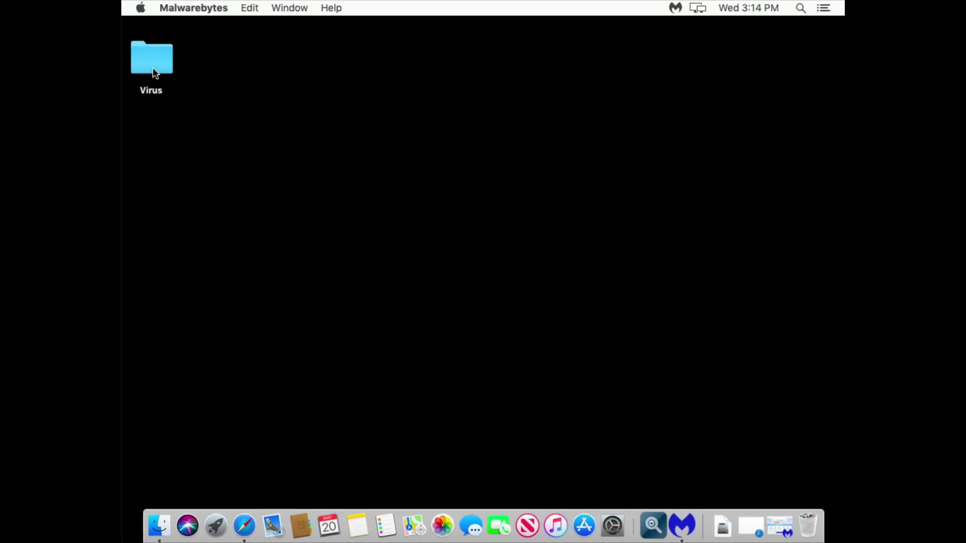
# - Open the desktop Virus folder and step through its sample folders from Crisis down to MacDownloader
pyautogui.click(152, 70)
pyautogui.doubleClick(152, 71)
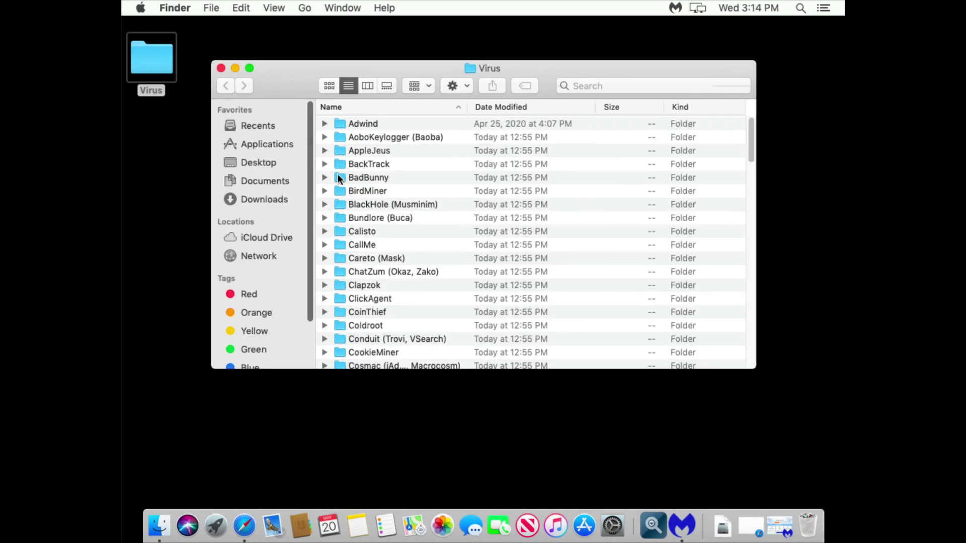
pyautogui.scroll(-5, 369, 219)
pyautogui.scroll(-2, 371, 224)
pyautogui.click(370, 243)
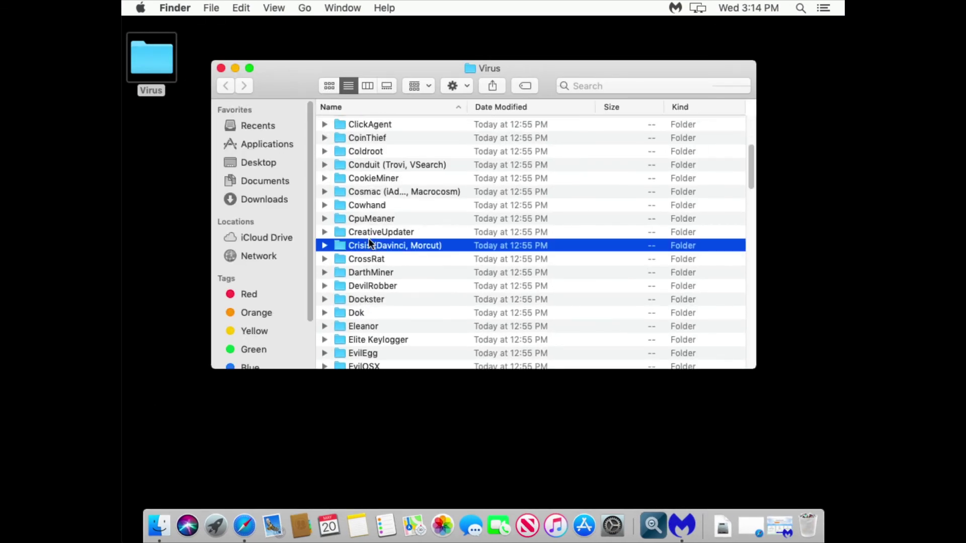
pyautogui.press('Down')
pyautogui.press('Down')
pyautogui.press('Down')
pyautogui.press('Down')
pyautogui.press('Down')
pyautogui.press('Down')
pyautogui.press('Down')
pyautogui.press('Down')
pyautogui.press('Down')
pyautogui.press('Down')
pyautogui.press('Down')
pyautogui.press('Down')
pyautogui.press('Down')
pyautogui.press('Down')
pyautogui.press('Down')
pyautogui.press('Down')
pyautogui.press('Down')
pyautogui.press('Down')
pyautogui.press('Down')
pyautogui.press('Down')
pyautogui.press('Down')
pyautogui.press('Down')
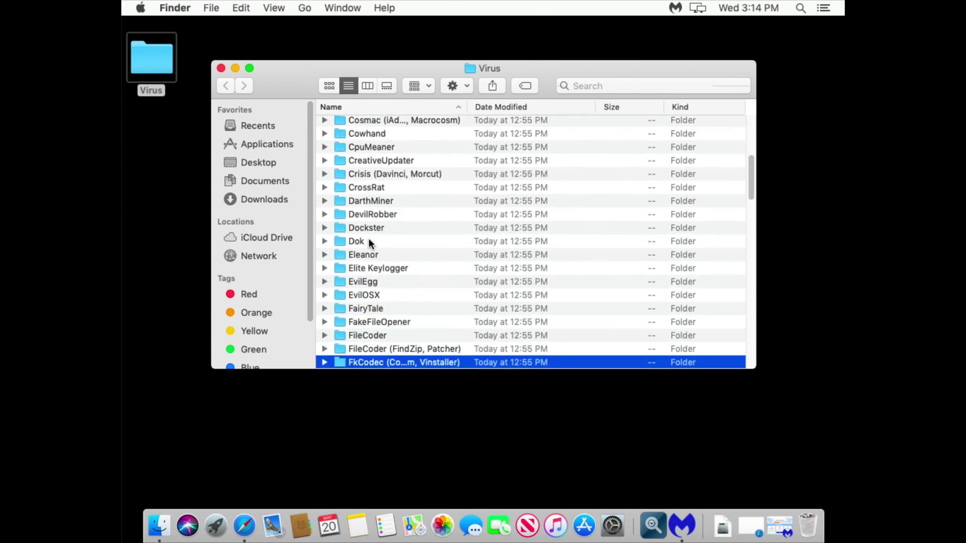
pyautogui.press('Down')
pyautogui.press('Down')
pyautogui.press('Down')
pyautogui.press('Down')
pyautogui.press('Down')
pyautogui.press('Down')
pyautogui.press('Down')
pyautogui.press('Down')
pyautogui.press('Down')
pyautogui.press('Down')
pyautogui.press('Down')
pyautogui.press('Down')
pyautogui.press('Down')
pyautogui.press('Down')
pyautogui.press('Down')
pyautogui.press('Down')
pyautogui.press('Down')
pyautogui.press('Down')
pyautogui.press('Down')
pyautogui.press('Down')
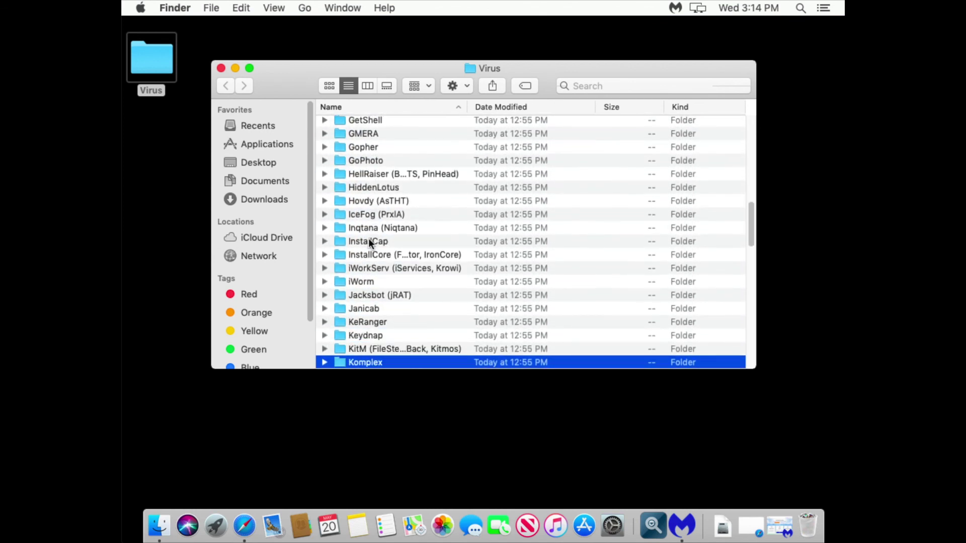
pyautogui.press('Down')
pyautogui.press('Down')
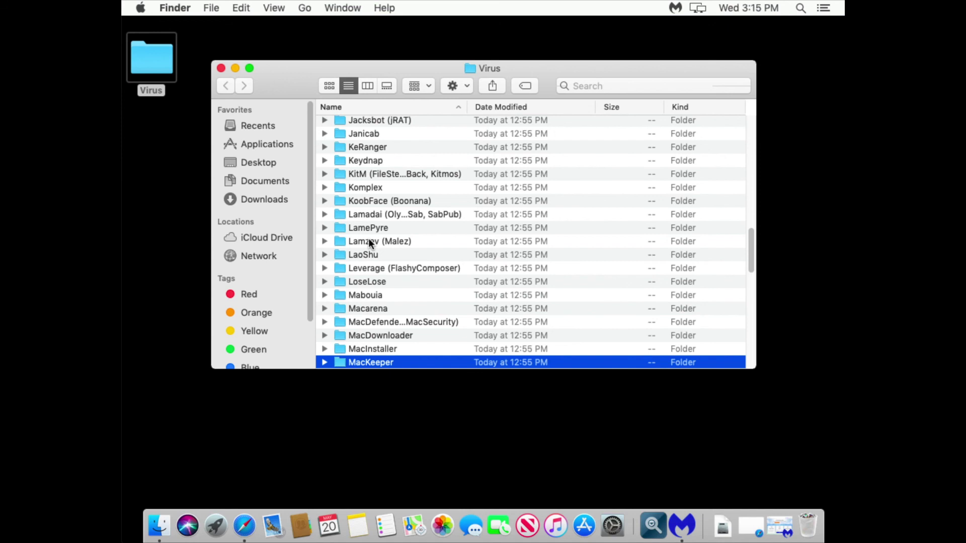
# - Run Adwind.jar from the Adwind folder, which triggers the unidentified-developer warning
pyautogui.scroll(10, 374, 211)
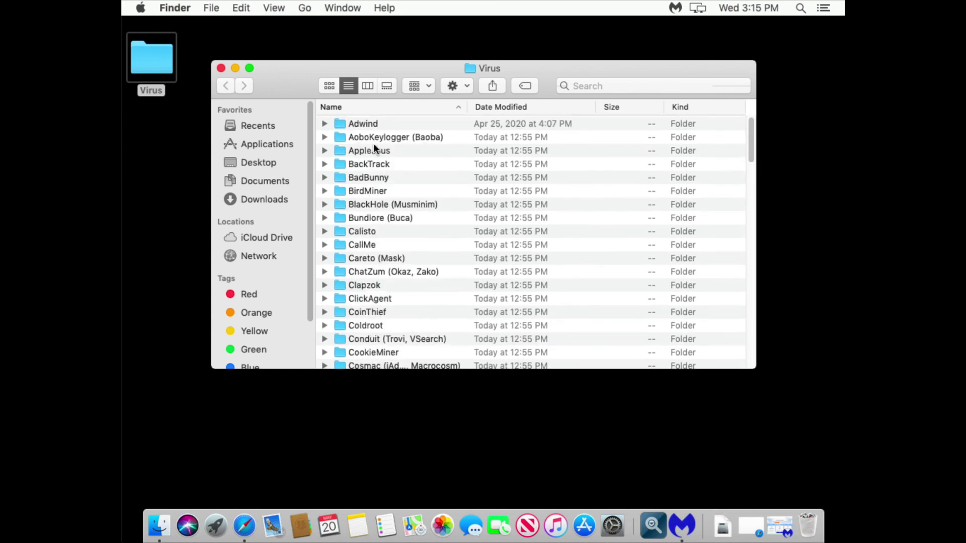
pyautogui.doubleClick(368, 122)
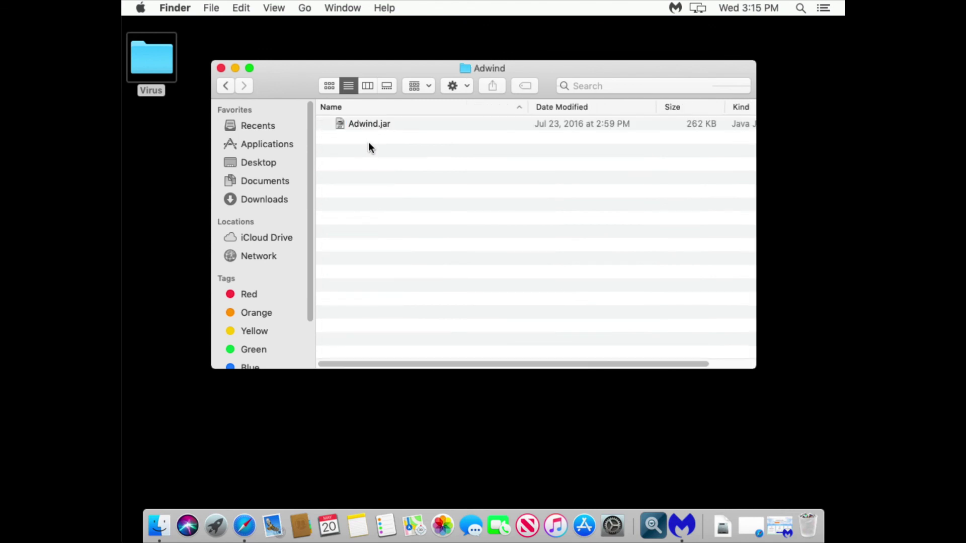
pyautogui.doubleClick(370, 124)
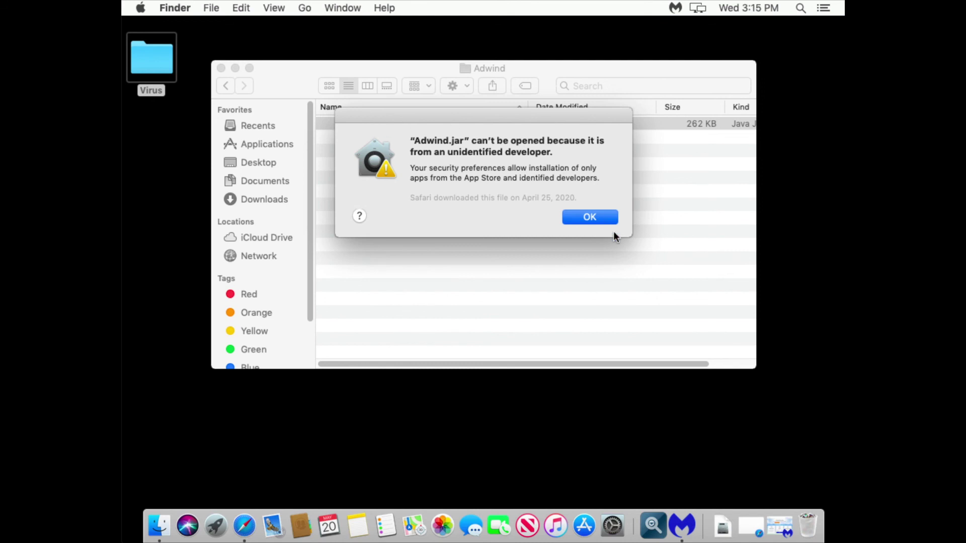
# - Allow Adwind.jar via Security & Privacy > General's Open Anyway, then close preferences and restore Malwarebytes
pyautogui.click(612, 525)
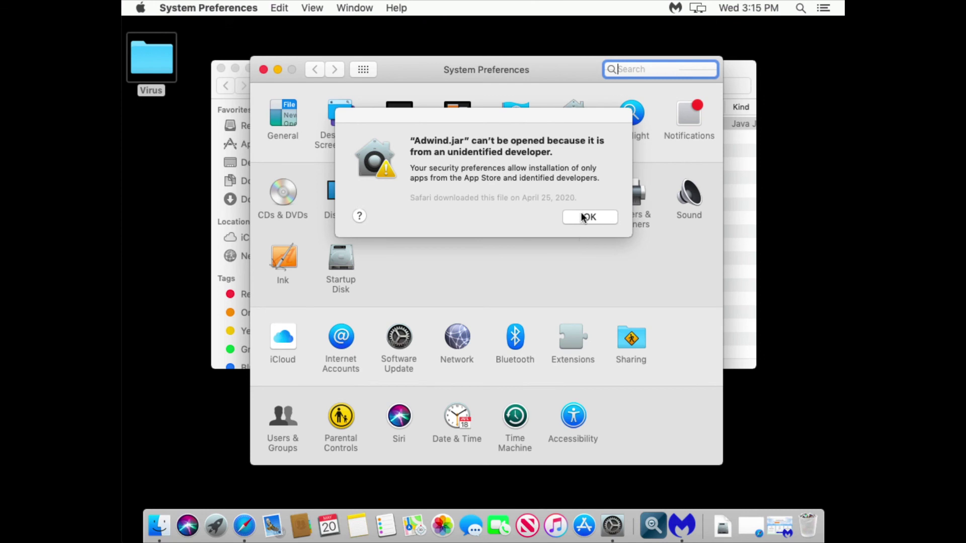
pyautogui.click(585, 217)
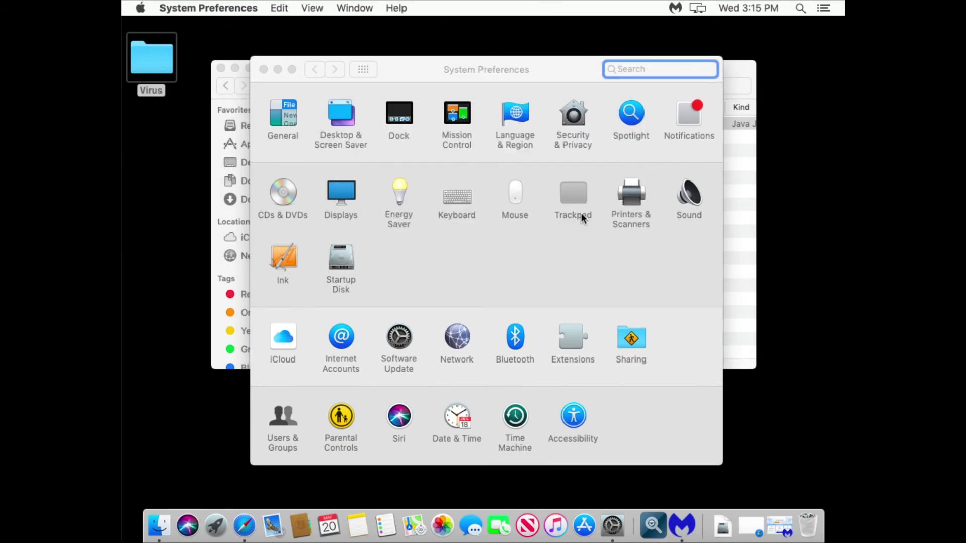
pyautogui.click(578, 125)
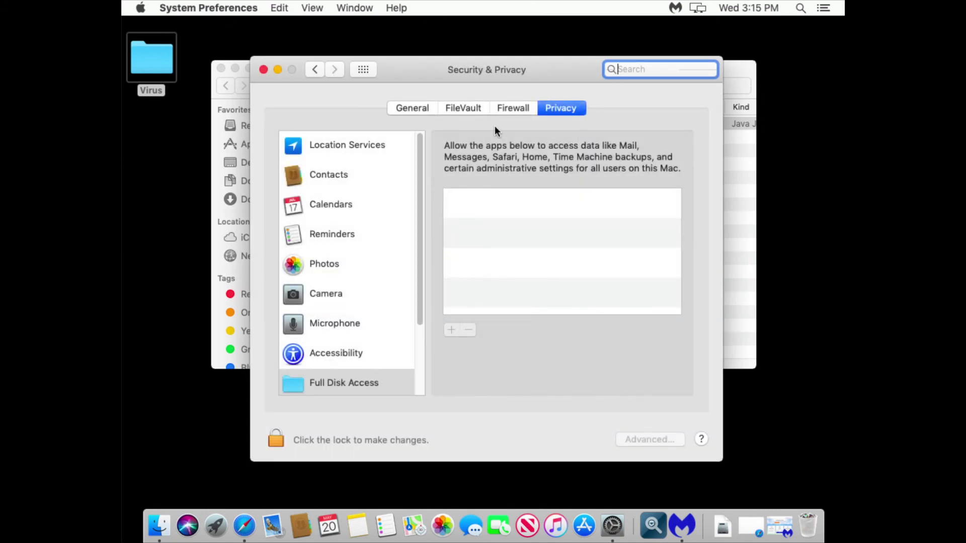
pyautogui.click(404, 109)
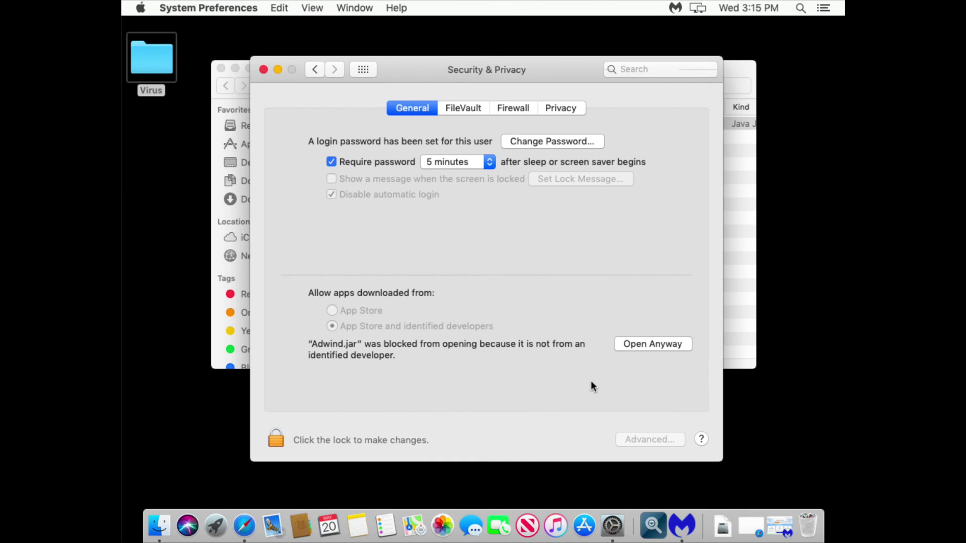
pyautogui.click(641, 343)
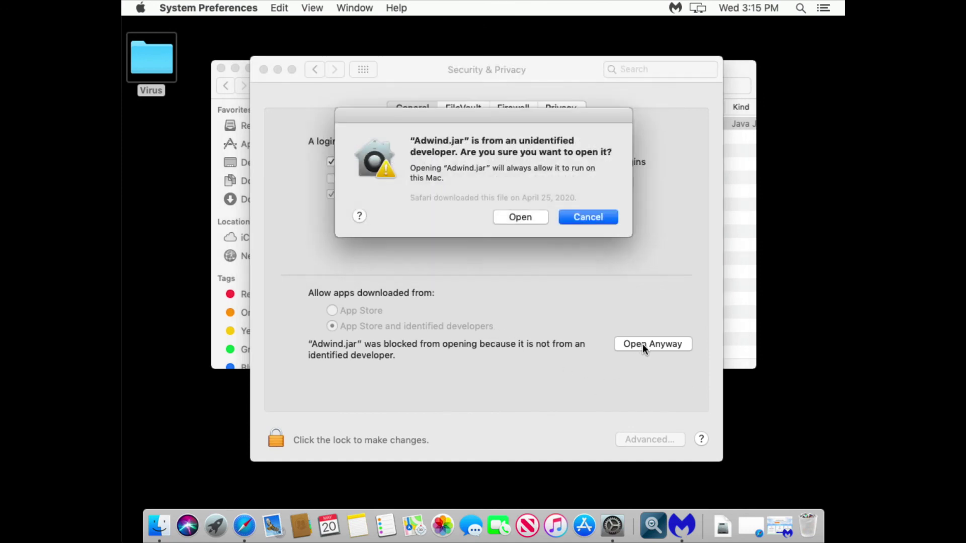
pyautogui.click(528, 221)
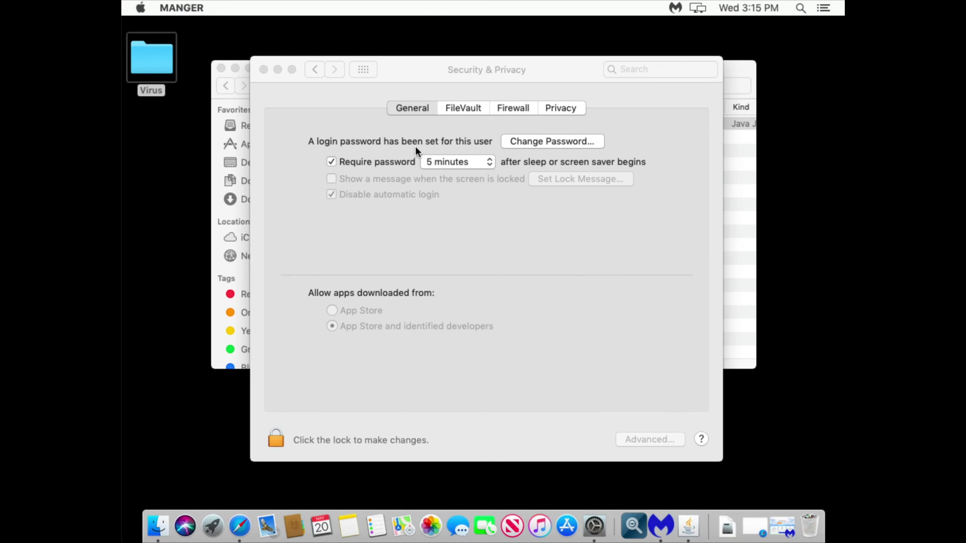
pyautogui.click(263, 69)
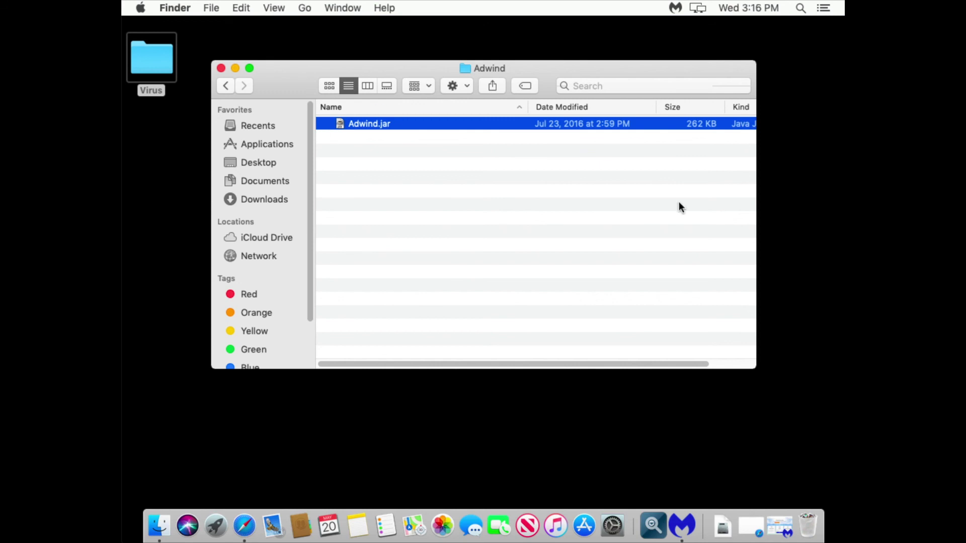
pyautogui.click(682, 536)
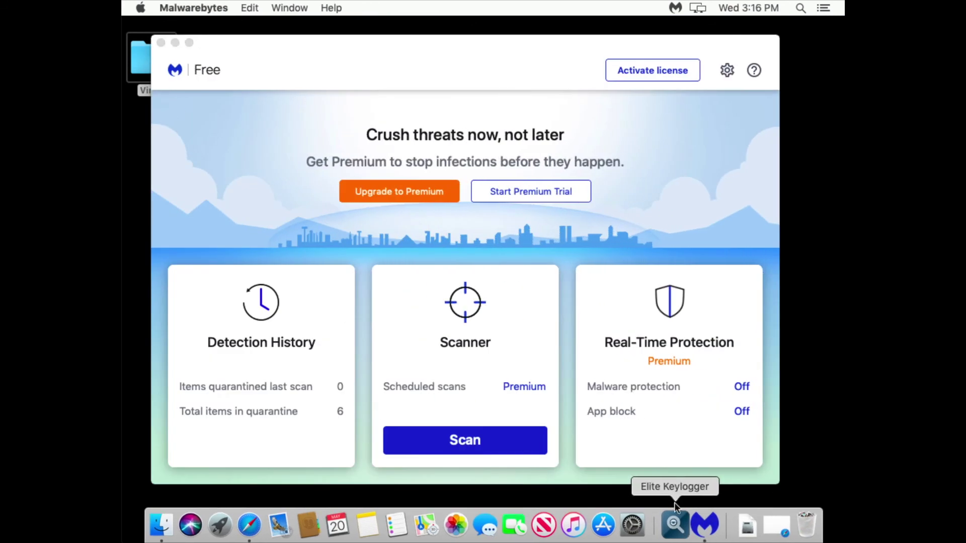
# - Minimize Malwarebytes and bring the Finder window holding Adwind.jar to the front
pyautogui.click(175, 43)
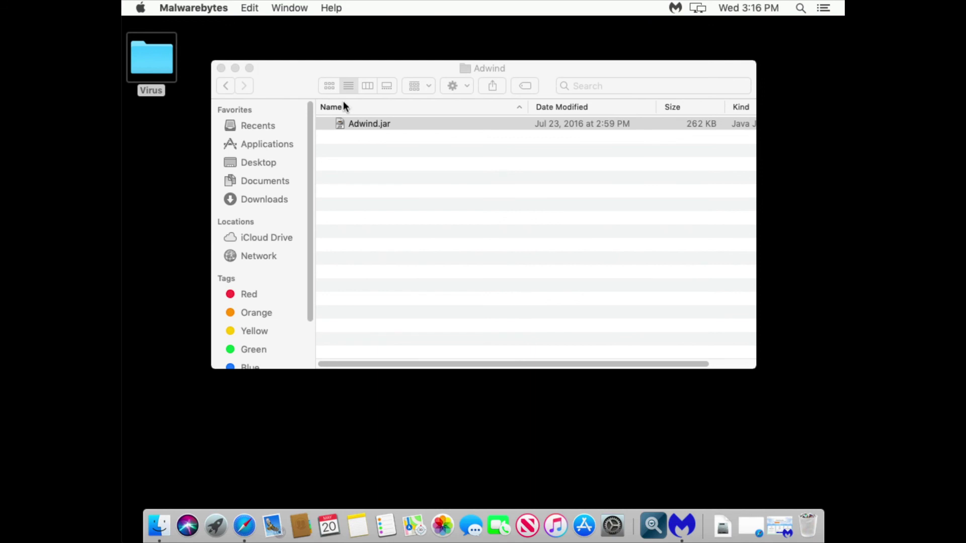
pyautogui.click(441, 159)
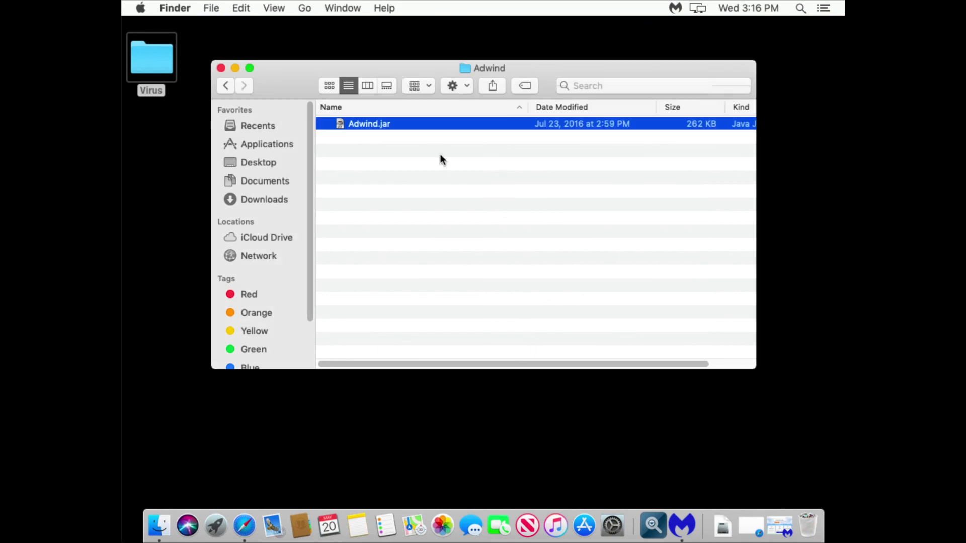
# - Go to Macintosh HD > Users > developer, show hidden files, and select the .UQnxlJkKPii folder
pyautogui.keyDown('super'); pyautogui.click(488, 67); pyautogui.keyUp('super')
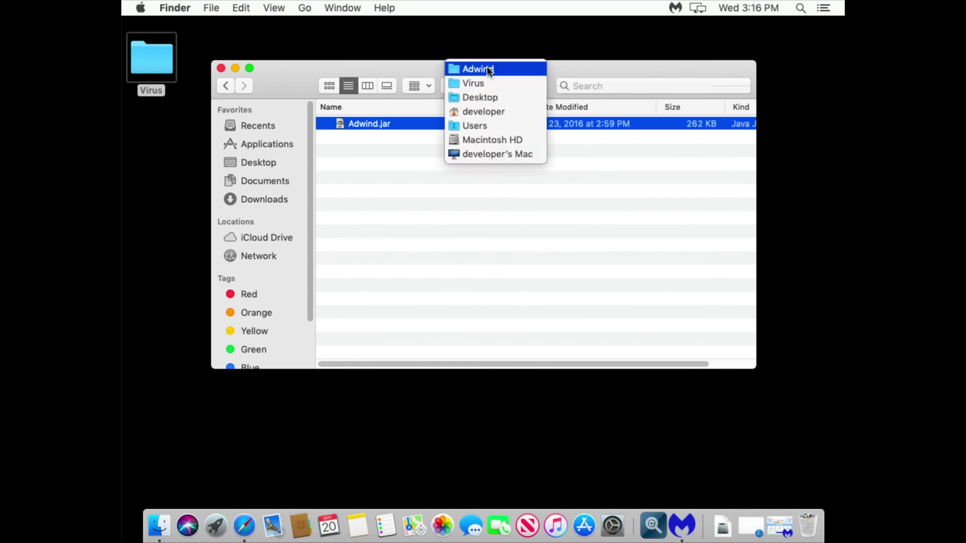
pyautogui.click(489, 140)
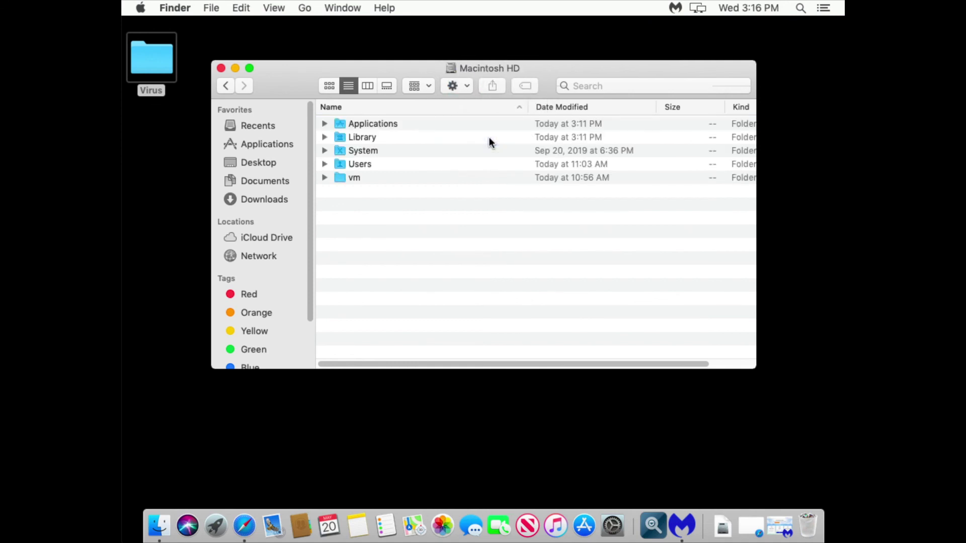
pyautogui.doubleClick(366, 166)
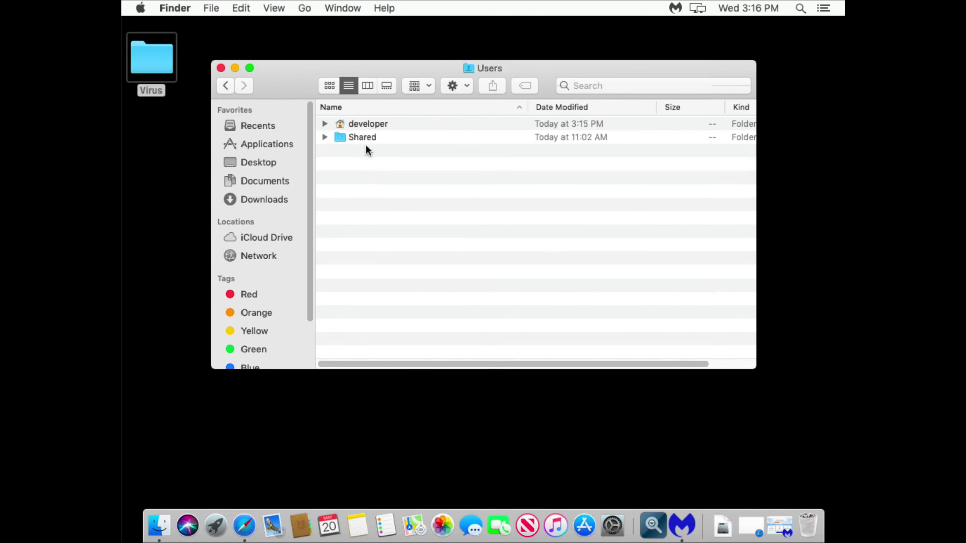
pyautogui.doubleClick(373, 126)
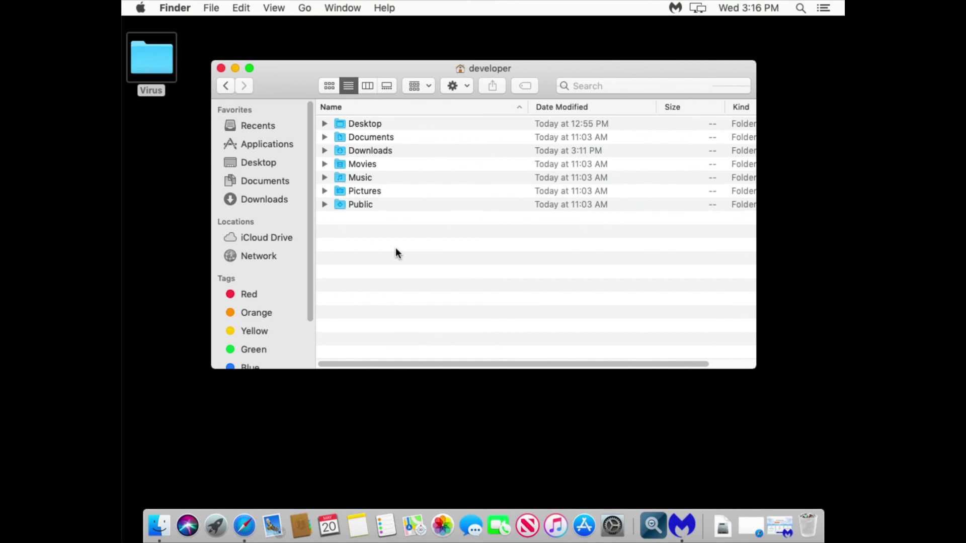
pyautogui.press('super+shift+period')
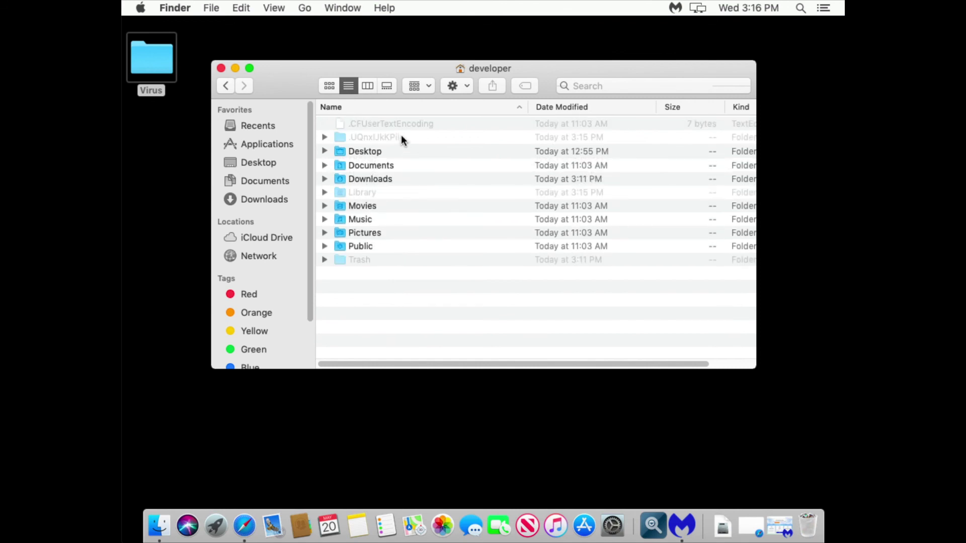
pyautogui.click(384, 137)
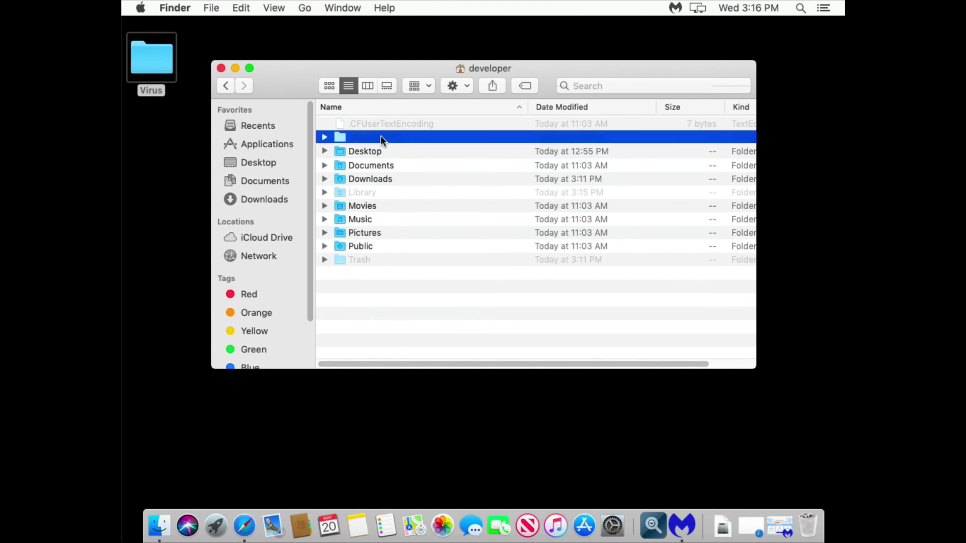
# - Open Library > LaunchAgents and select the org.yrGfjOQJztZ.plist launch agent file
pyautogui.doubleClick(368, 195)
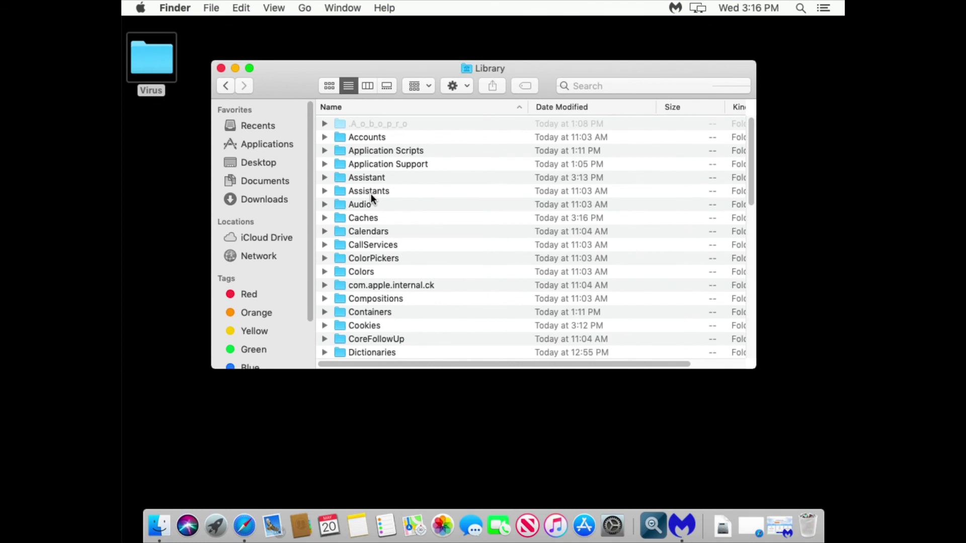
pyautogui.click(371, 194)
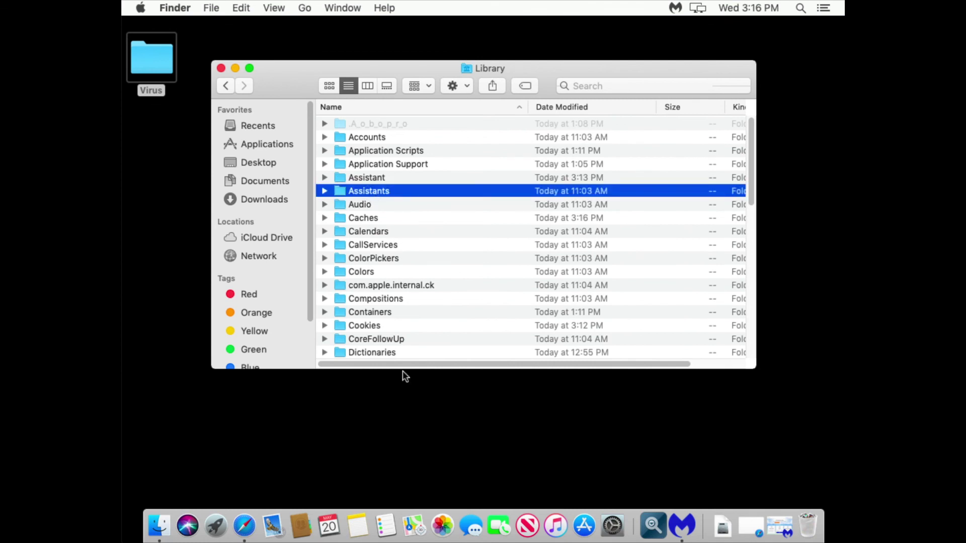
pyautogui.press('Down')
pyautogui.press('Down')
pyautogui.press('Down')
pyautogui.press('Down')
pyautogui.press('Down')
pyautogui.press('Down')
pyautogui.press('Down')
pyautogui.press('Down')
pyautogui.press('Down')
pyautogui.press('Down')
pyautogui.press('Down')
pyautogui.press('Down')
pyautogui.press('Down')
pyautogui.press('Down')
pyautogui.press('Down')
pyautogui.press('Down')
pyautogui.press('Down')
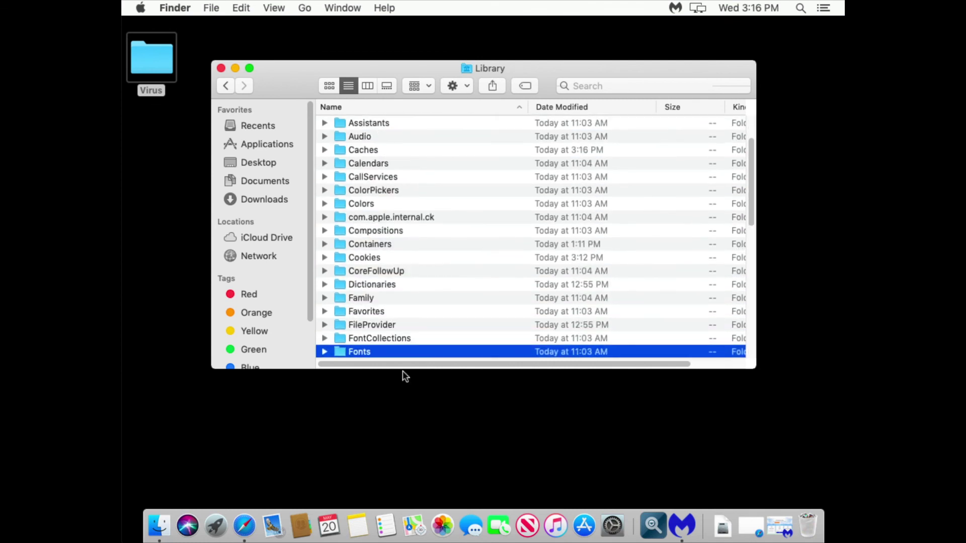
pyautogui.press('Down')
pyautogui.press('Down')
pyautogui.press('Down')
pyautogui.press('Down')
pyautogui.press('Down')
pyautogui.press('Down')
pyautogui.press('Down')
pyautogui.press('Down')
pyautogui.press('Down')
pyautogui.press('Down')
pyautogui.press('Down')
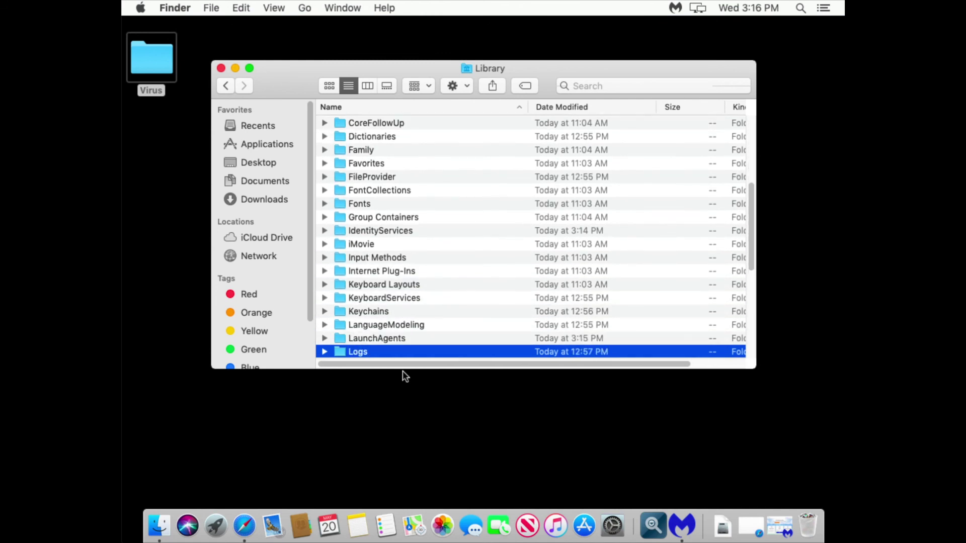
pyautogui.press('Up')
pyautogui.press('super+Down')
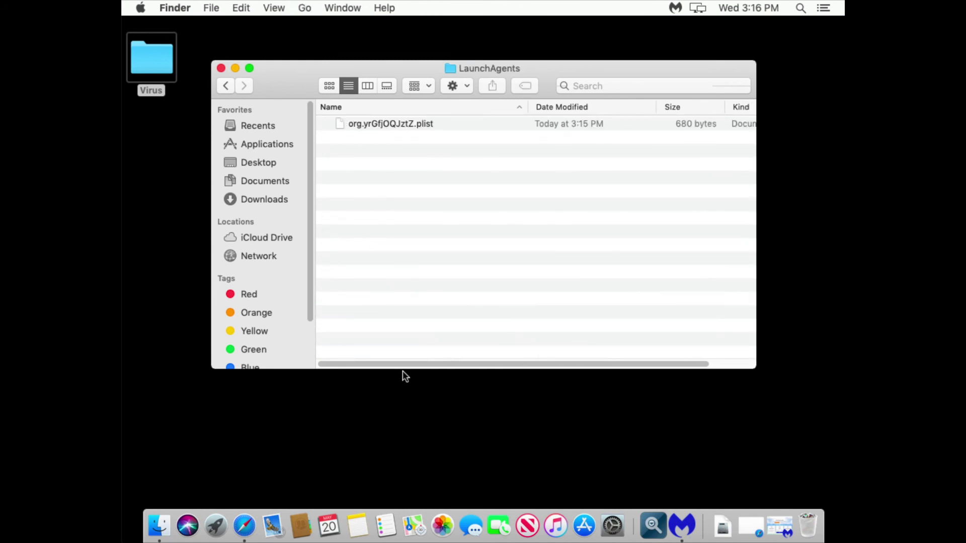
pyautogui.click(403, 124)
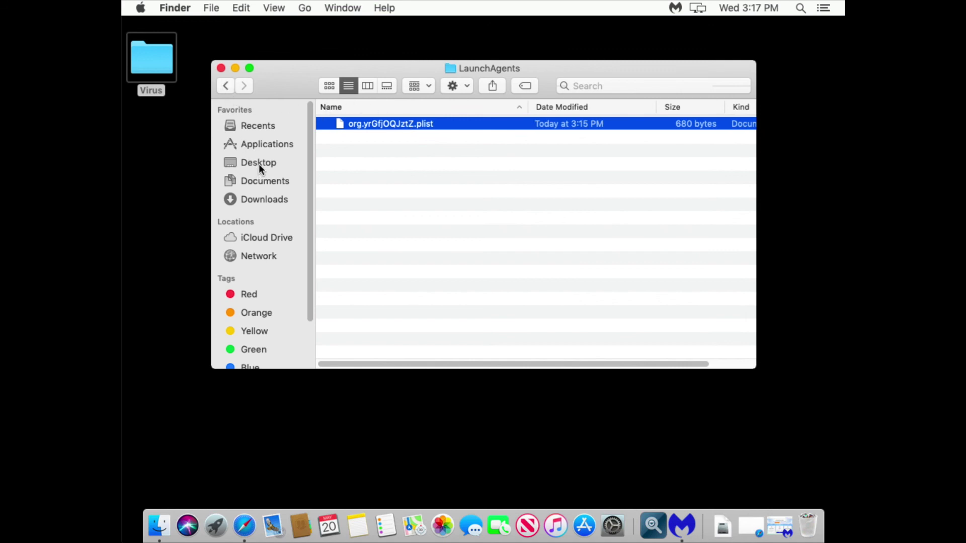
# - Open Virus > Calisto and mount Calisto.dmg, agreeing to its license
pyautogui.doubleClick(141, 64)
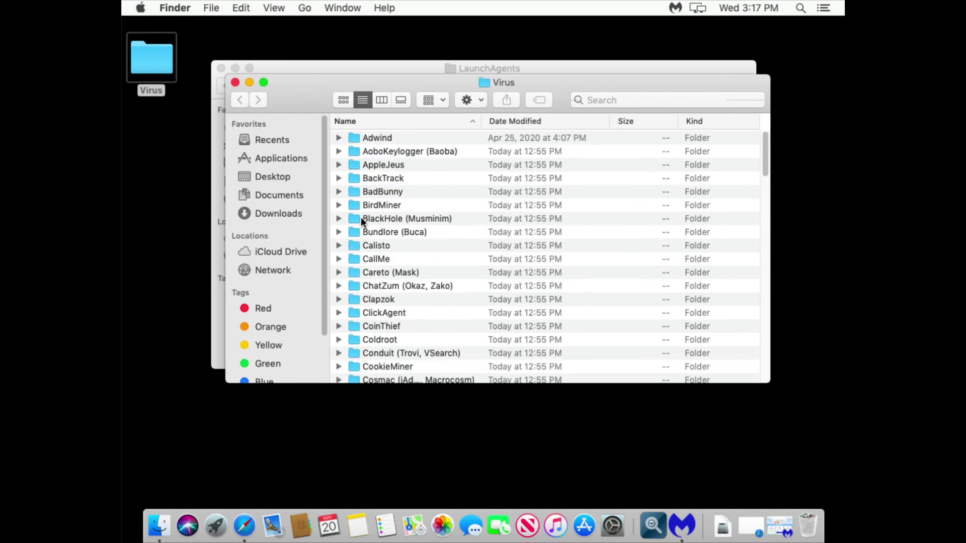
pyautogui.click(402, 254)
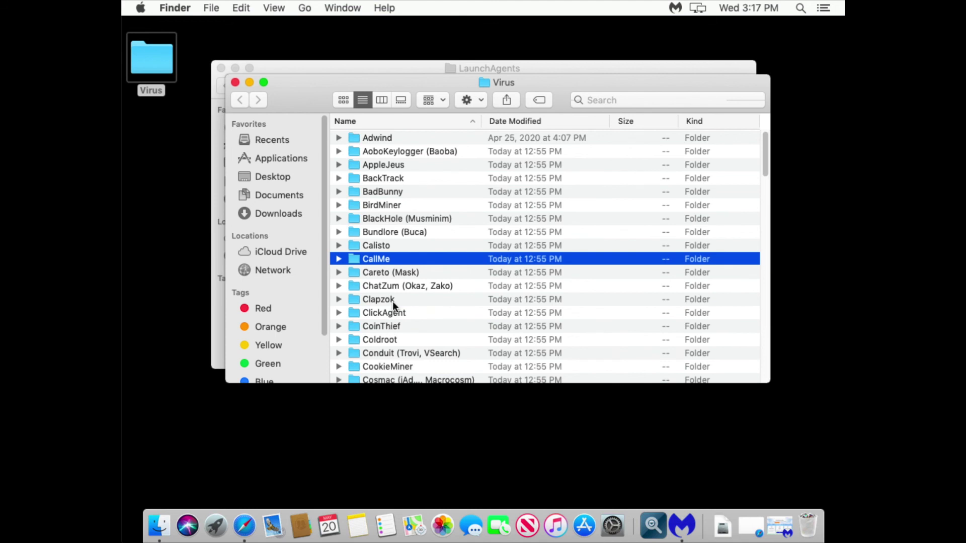
pyautogui.doubleClick(391, 245)
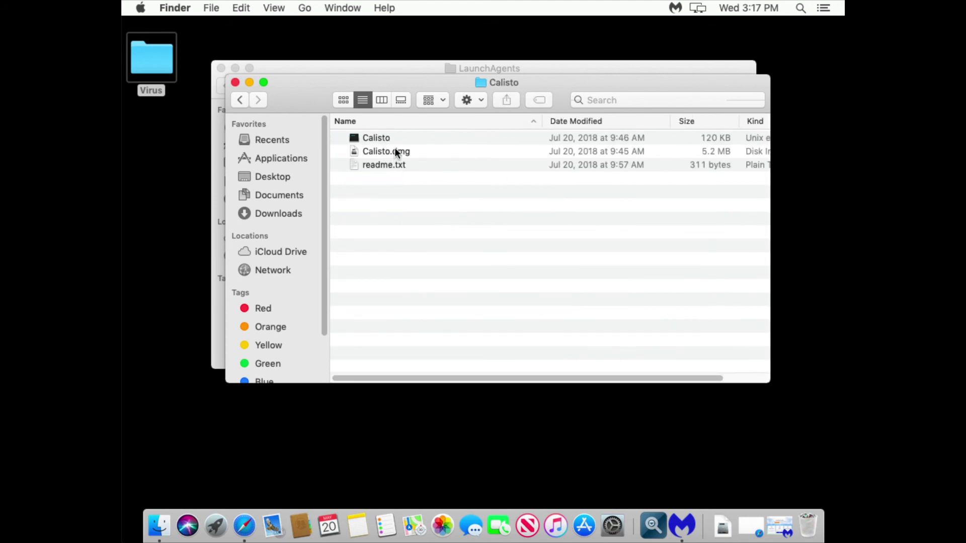
pyautogui.doubleClick(395, 151)
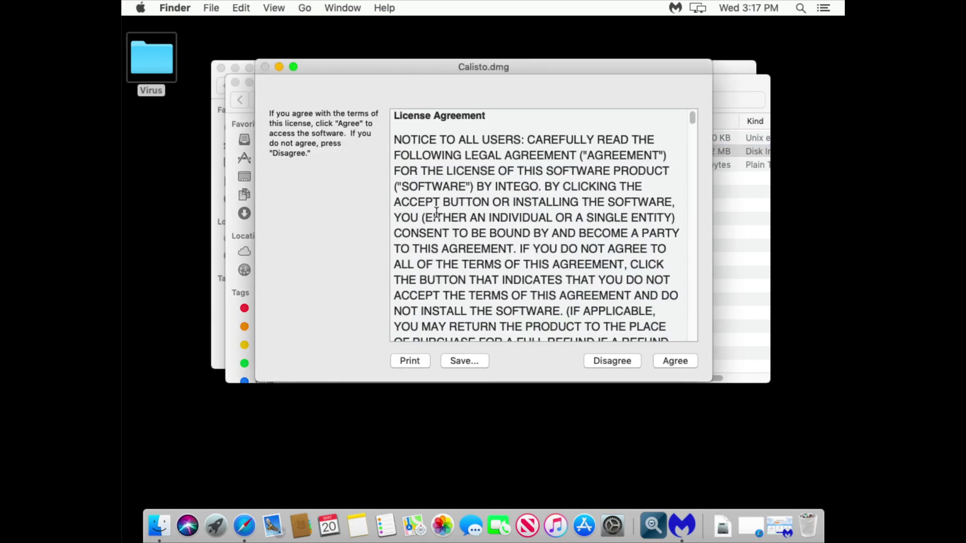
pyautogui.click(674, 360)
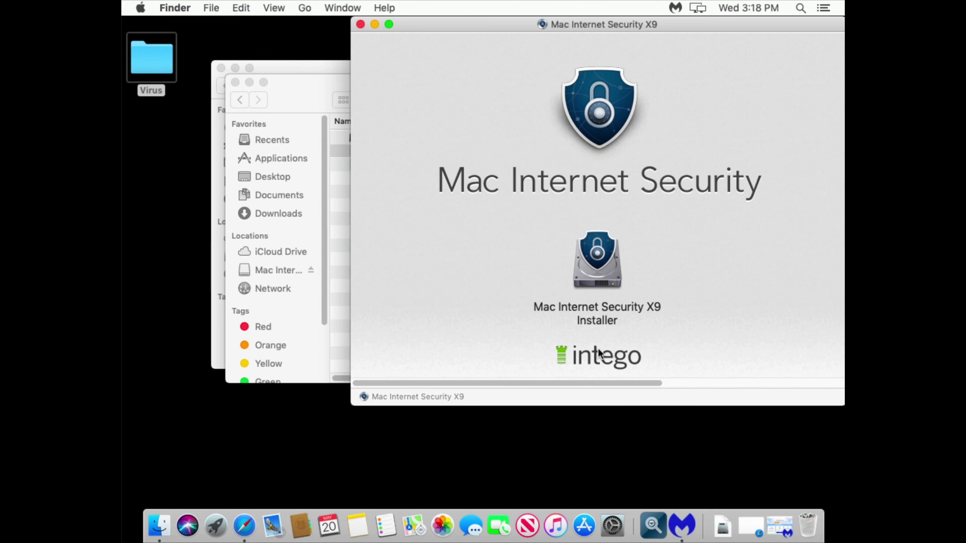
# - Launch the Mac Internet Security X9 Installer, dismiss the unidentified-developer warning, and open Security & Privacy
pyautogui.doubleClick(602, 276)
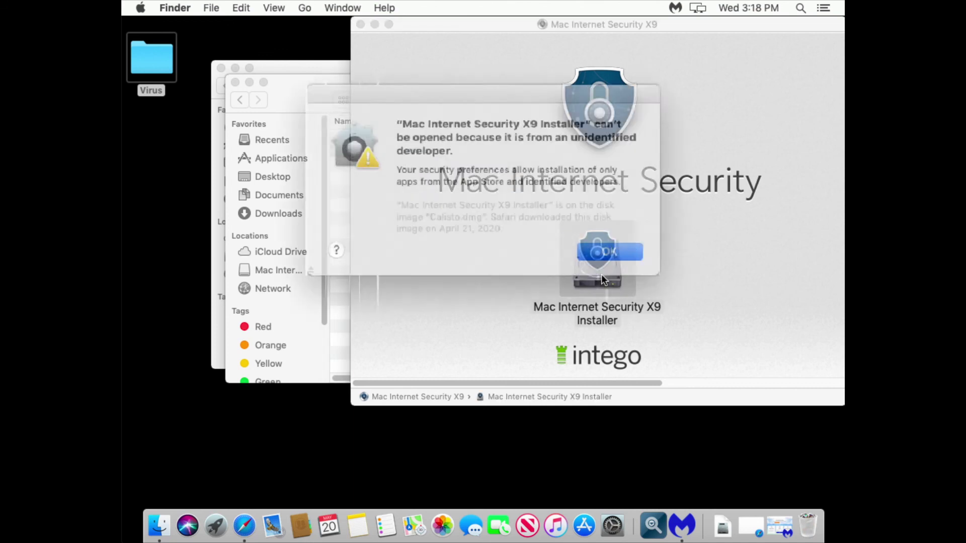
pyautogui.click(578, 240)
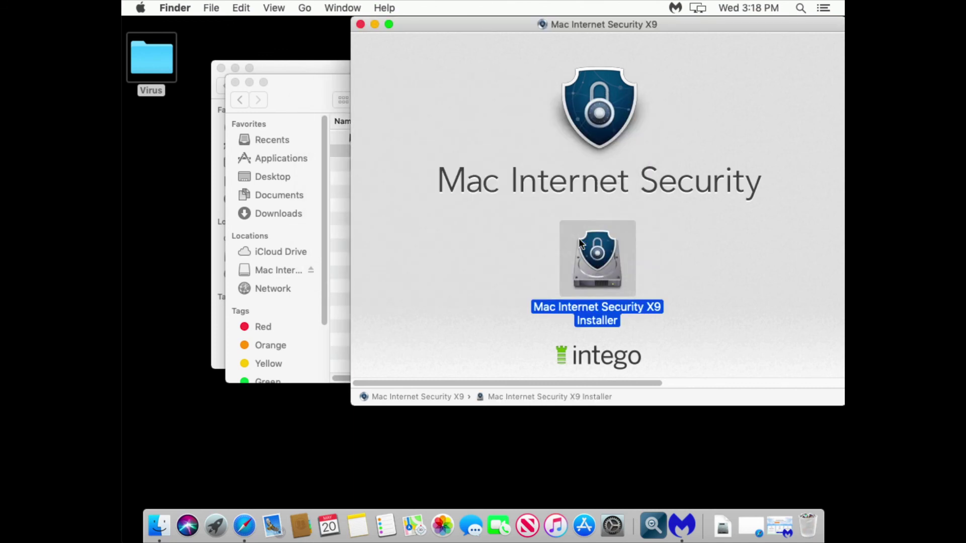
pyautogui.click(612, 526)
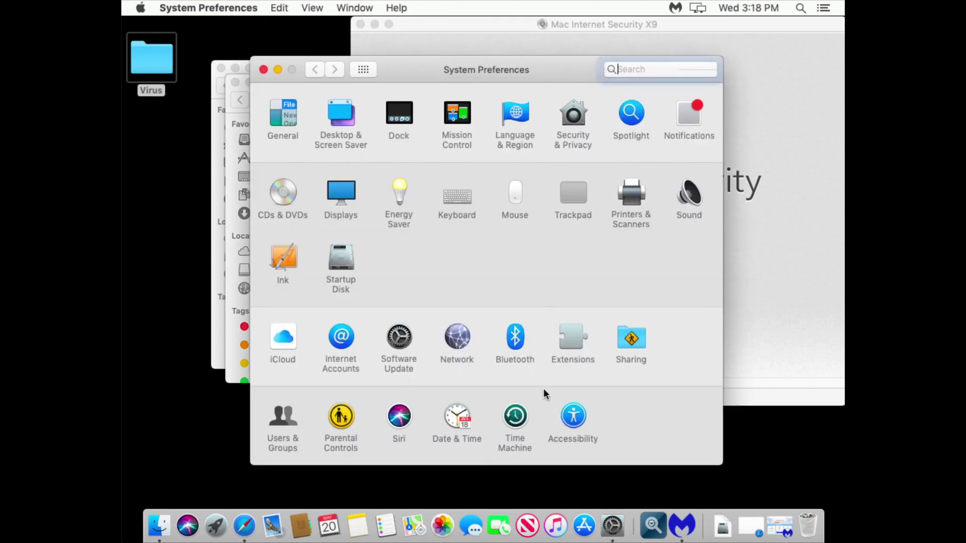
pyautogui.click(562, 134)
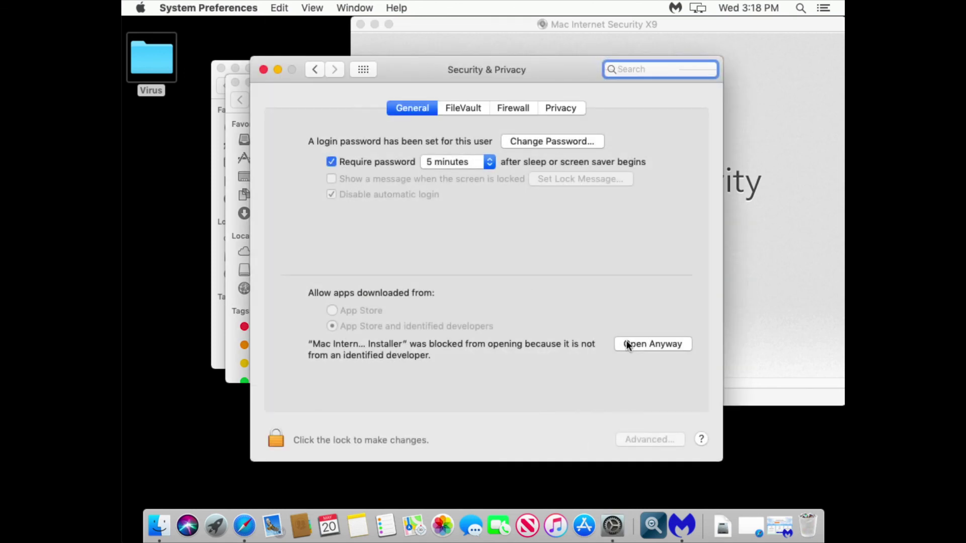
# - Allow the installer via Open Anyway, enter the administrator password twice, then cancel the rejected prompt
pyautogui.click(629, 342)
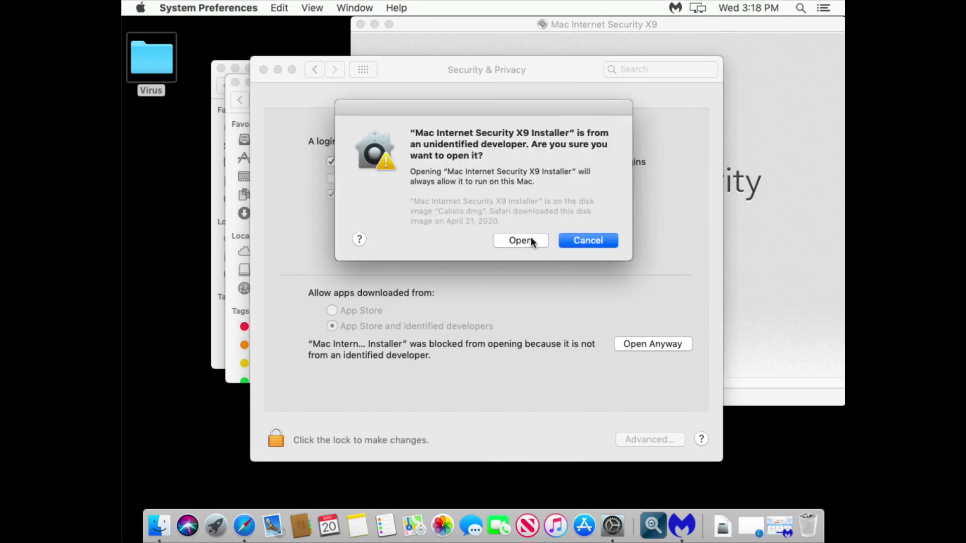
pyautogui.click(530, 240)
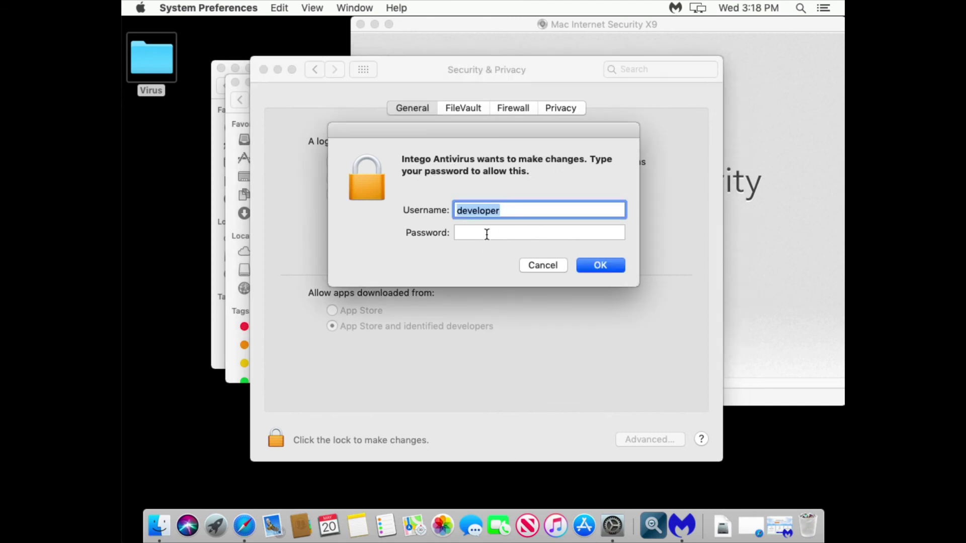
pyautogui.click(486, 234)
pyautogui.write('••••')
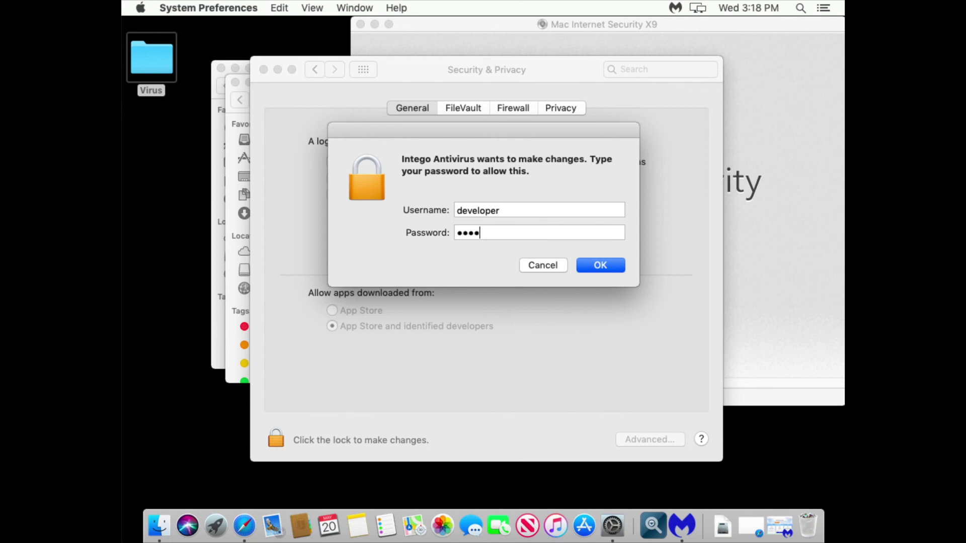
pyautogui.click(595, 265)
pyautogui.write('••••')
pyautogui.click(611, 262)
pyautogui.click(550, 269)
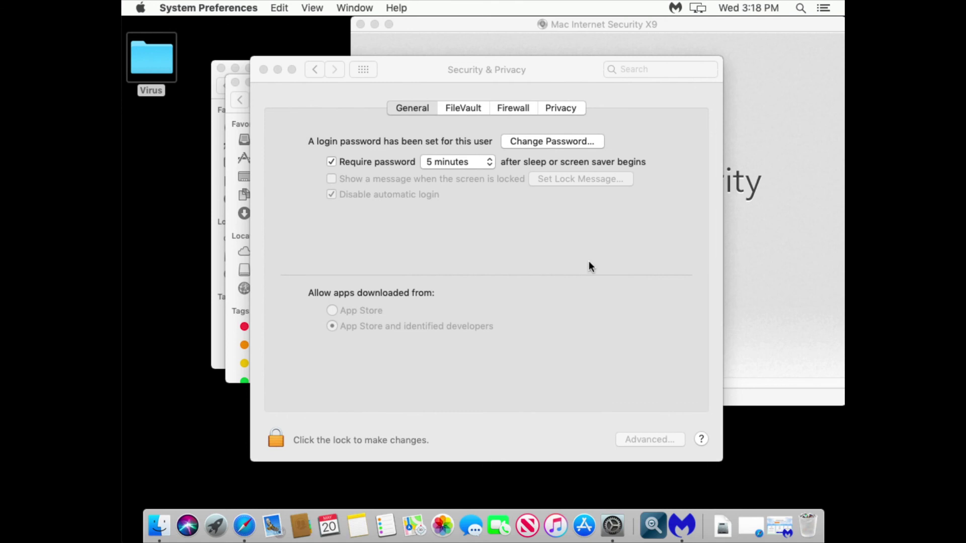
# - Close the Security & Privacy and Mac Internet Security X9 windows and postpone the pending updates
pyautogui.click(263, 70)
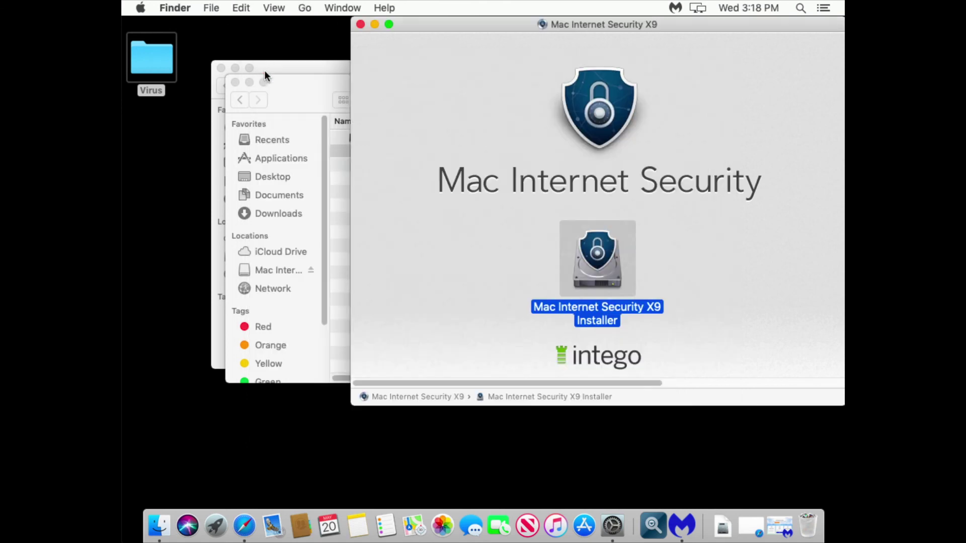
pyautogui.click(361, 24)
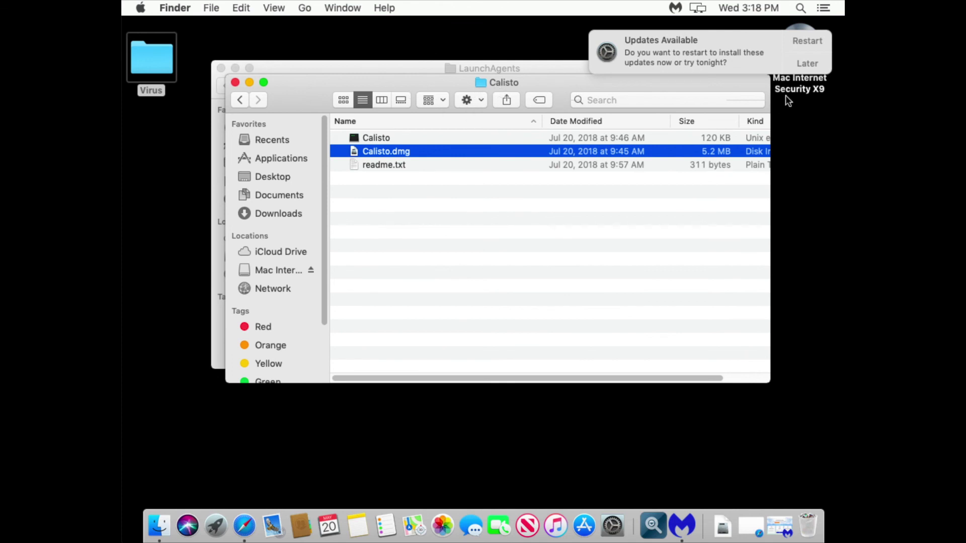
pyautogui.click(816, 65)
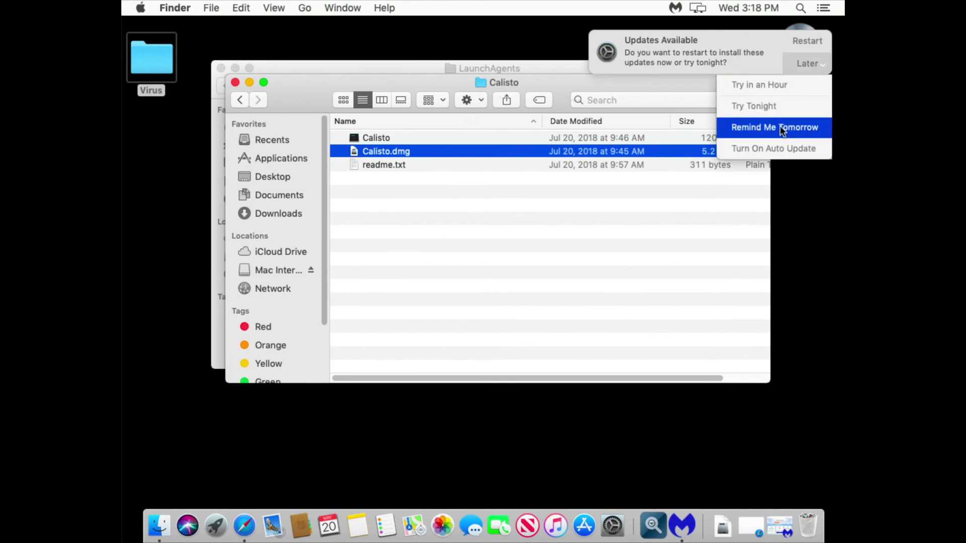
pyautogui.click(665, 125)
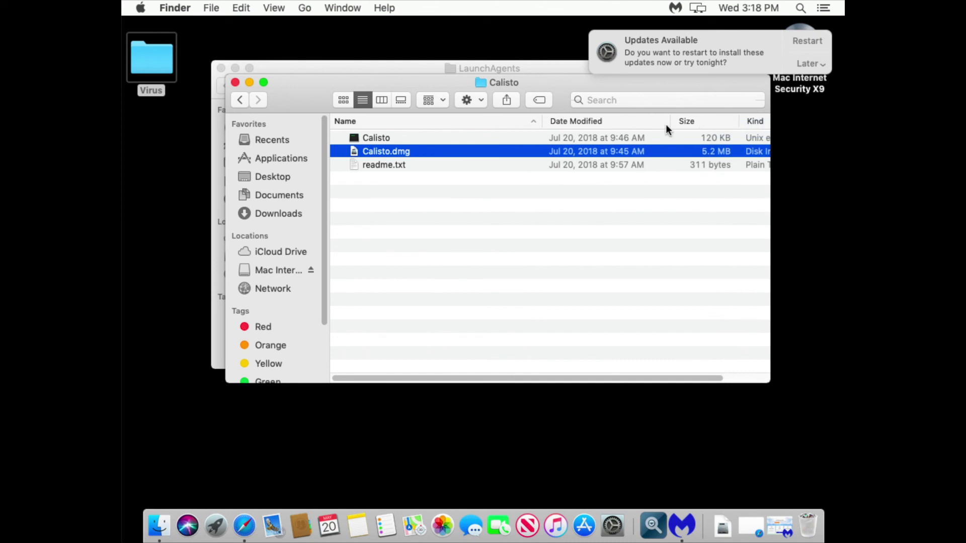
# - Navigate to the developer home folder and select the new hidden .calisto folder
pyautogui.keyDown('super'); pyautogui.click(496, 82); pyautogui.keyUp('super')
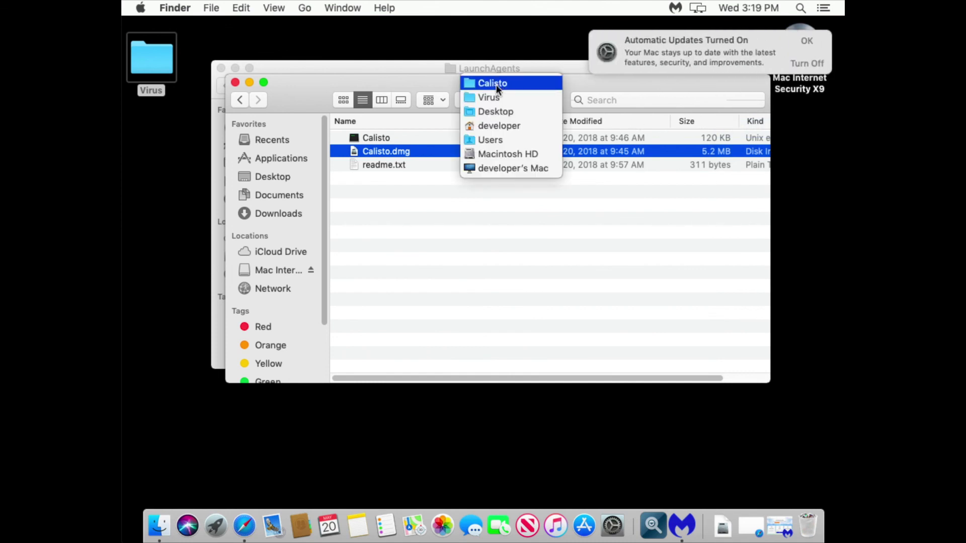
pyautogui.click(503, 126)
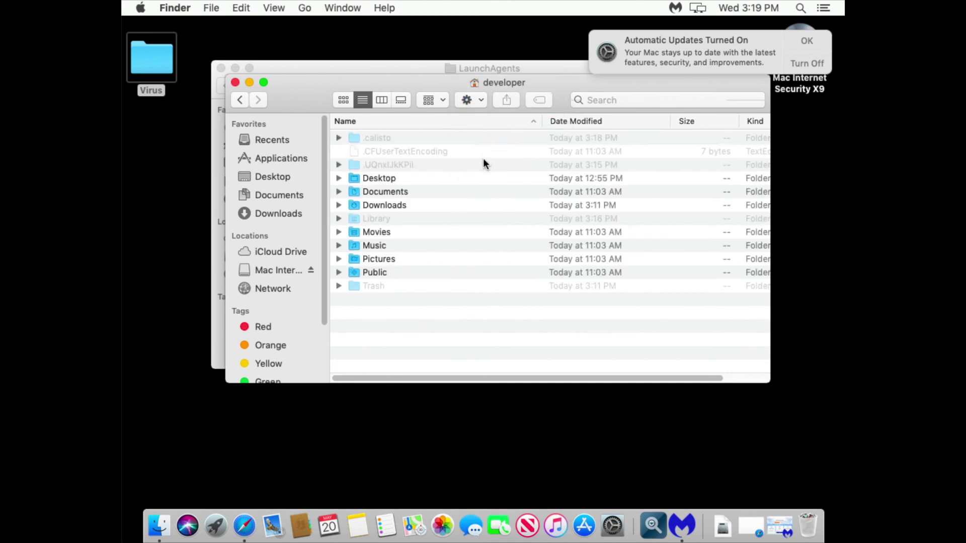
pyautogui.click(390, 138)
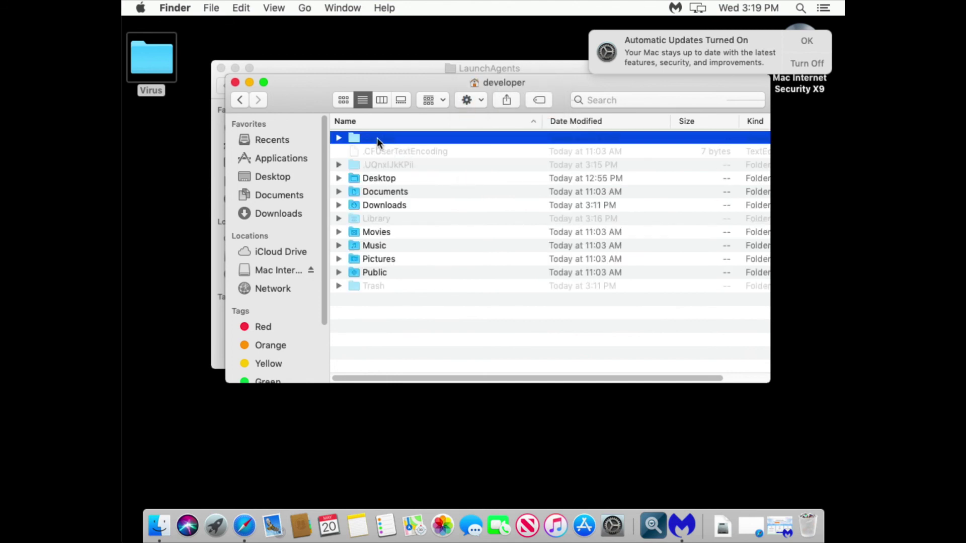
pyautogui.press('Down')
pyautogui.press('Up')
pyautogui.press('Down')
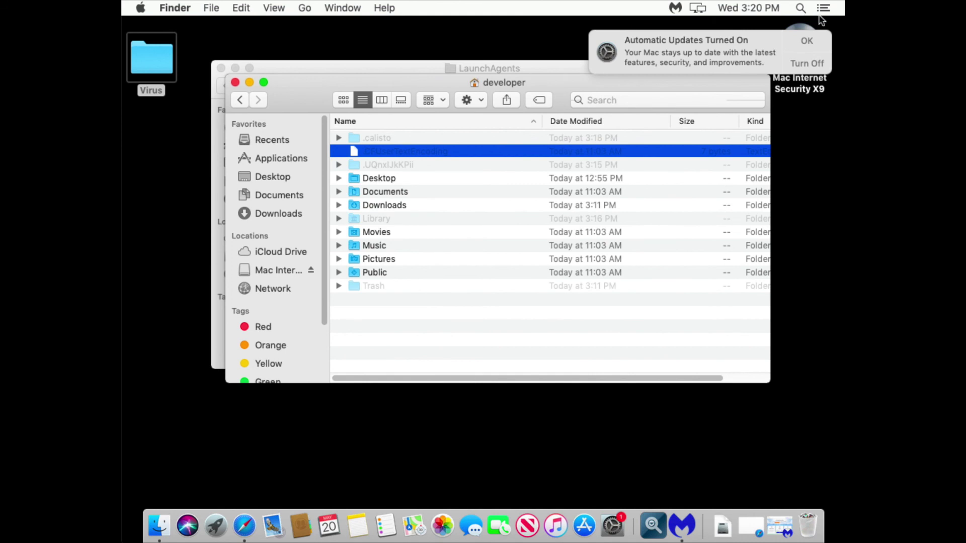
# - Dismiss the updates notification and open the LamePyre folder inside Virus
pyautogui.click(806, 41)
pyautogui.click(552, 66)
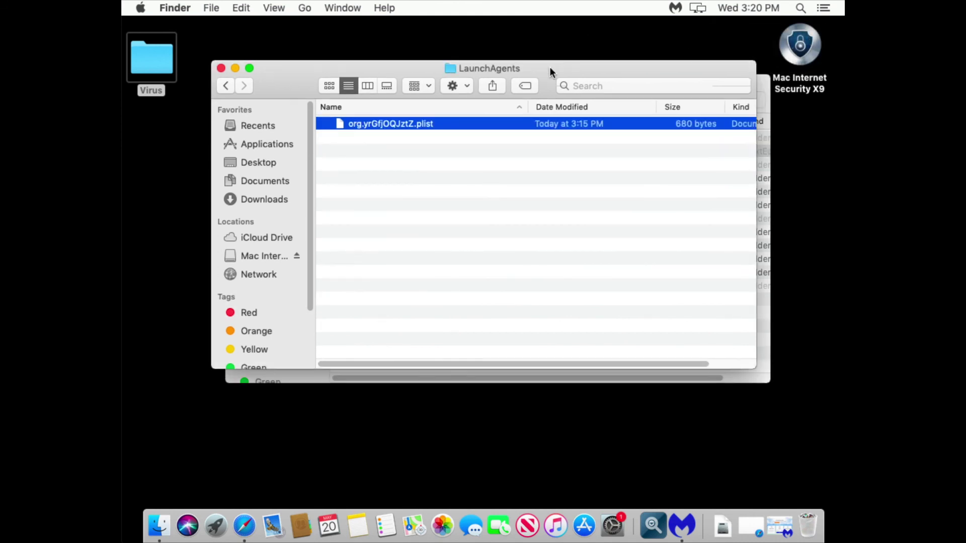
pyautogui.doubleClick(159, 62)
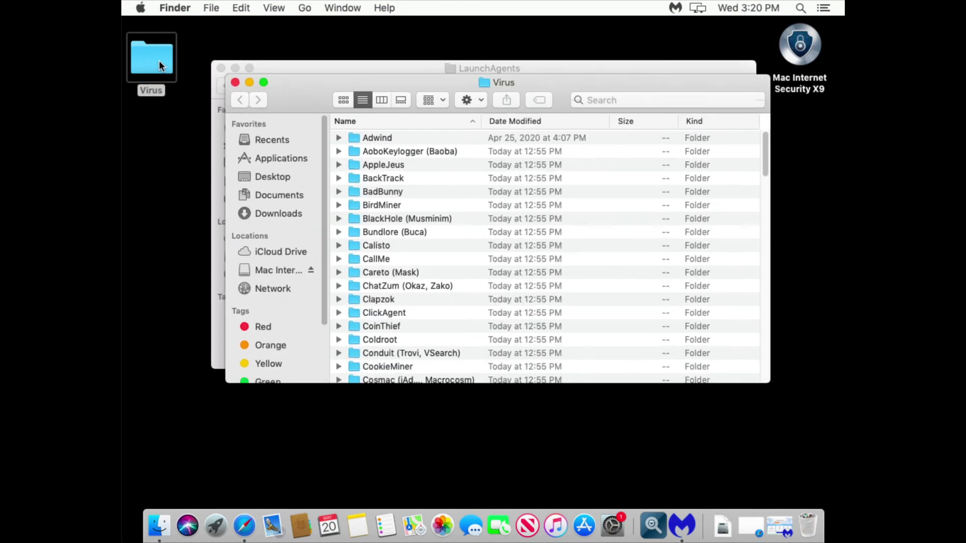
pyautogui.click(353, 230)
pyautogui.press('l')
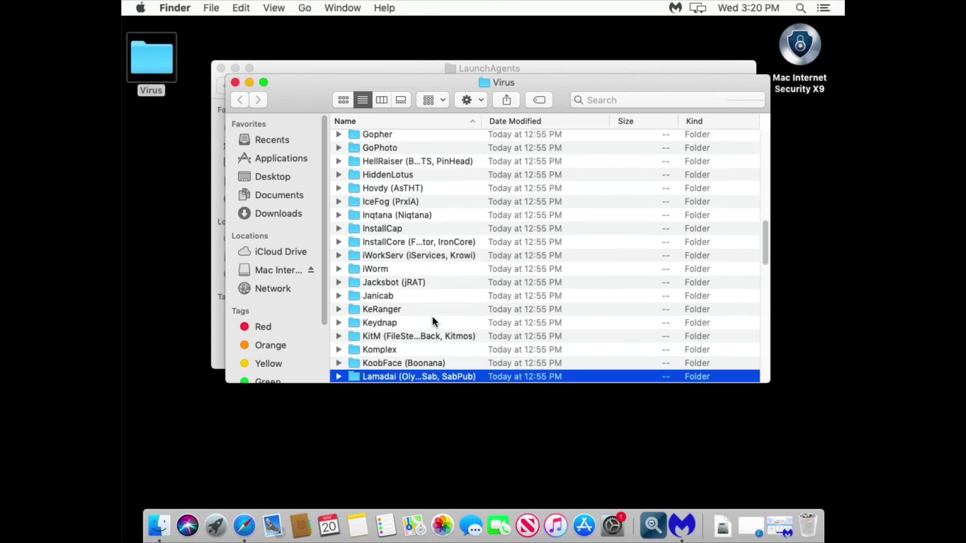
pyautogui.press('Down')
pyautogui.press('Down')
pyautogui.press('Up')
pyautogui.press('super+Down')
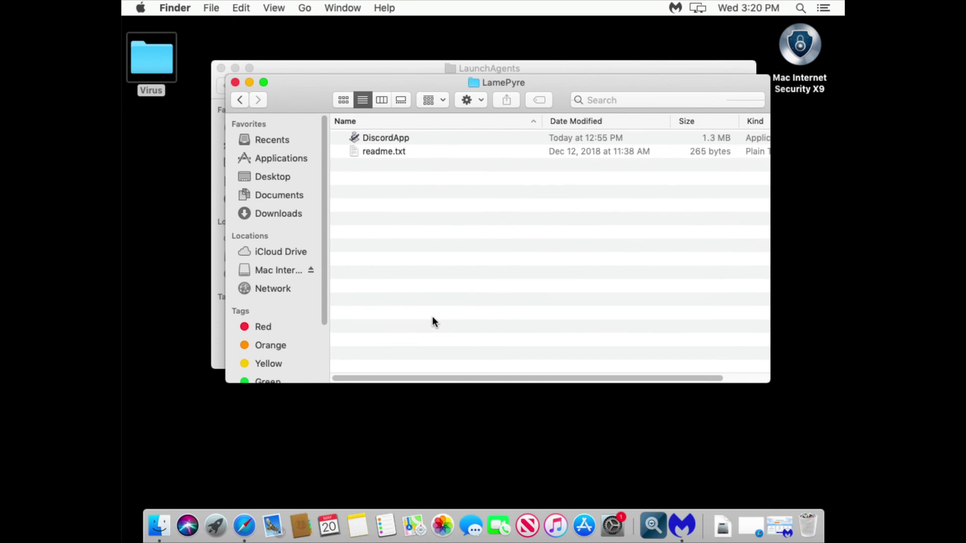
# - Launch DiscordApp, dismiss the unidentified-developer warning, and open System Preferences
pyautogui.doubleClick(397, 137)
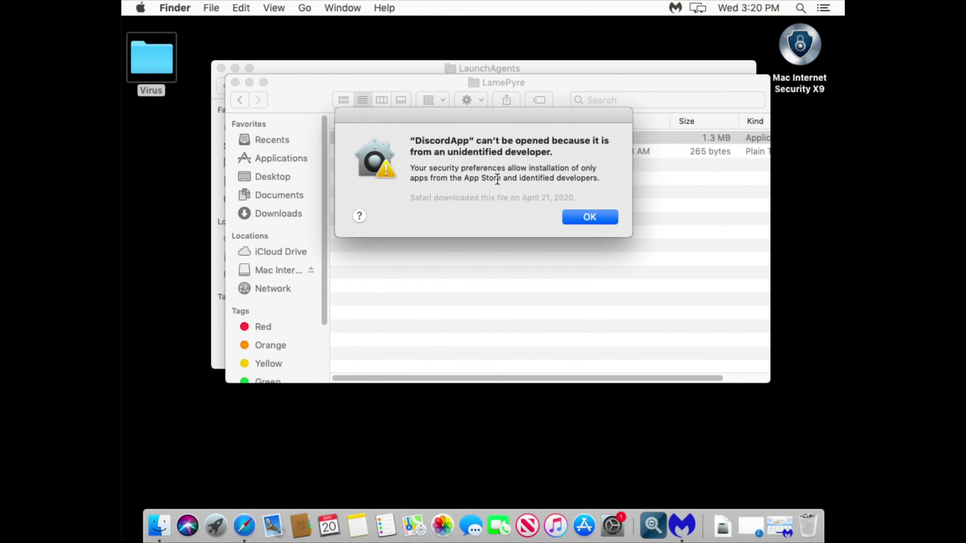
pyautogui.click(589, 217)
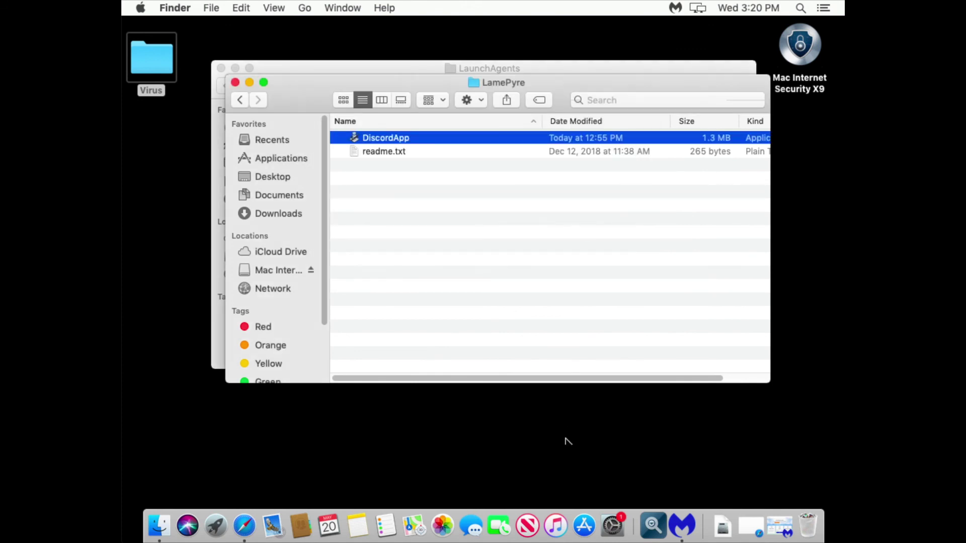
pyautogui.click(613, 525)
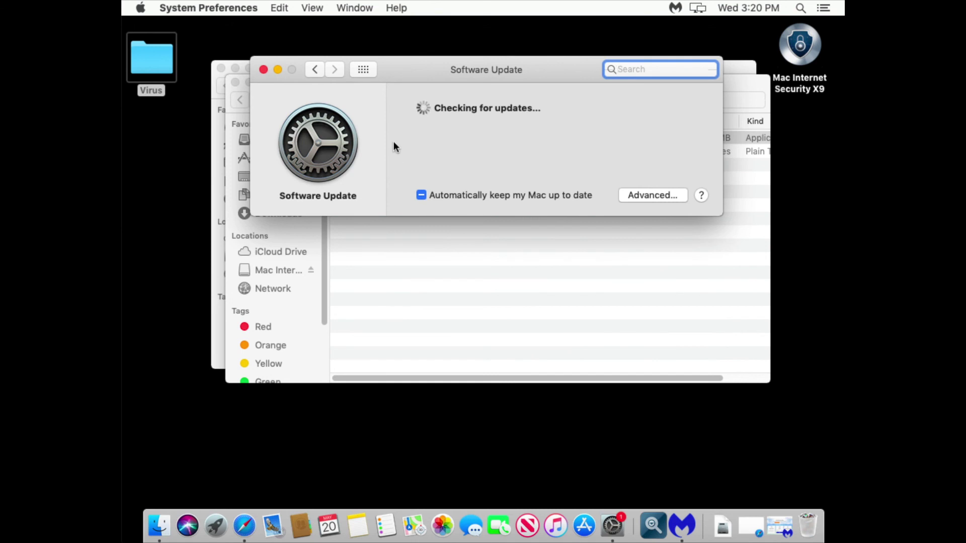
# - In Security & Privacy, choose Open Anyway for DiscordApp, confirm Open, and close the settings
pyautogui.click(320, 69)
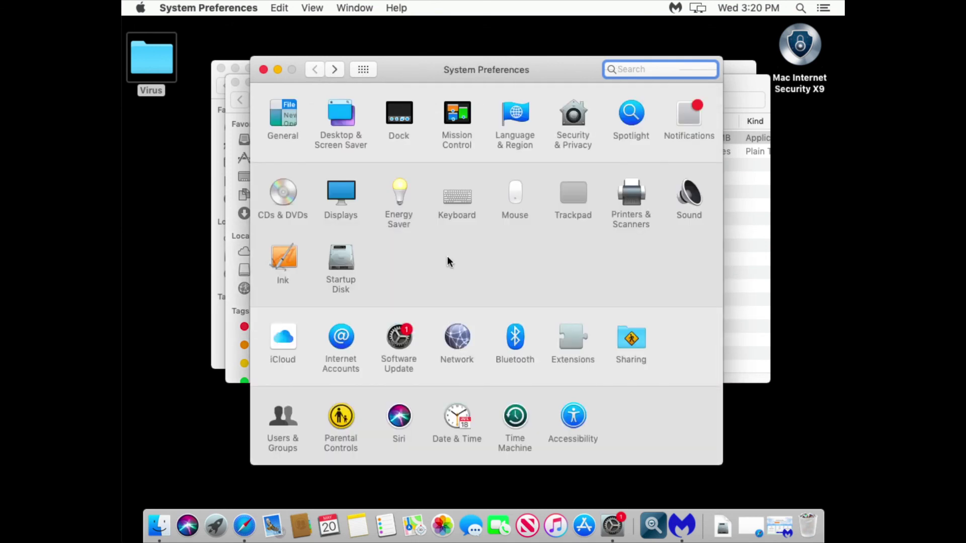
pyautogui.click(562, 136)
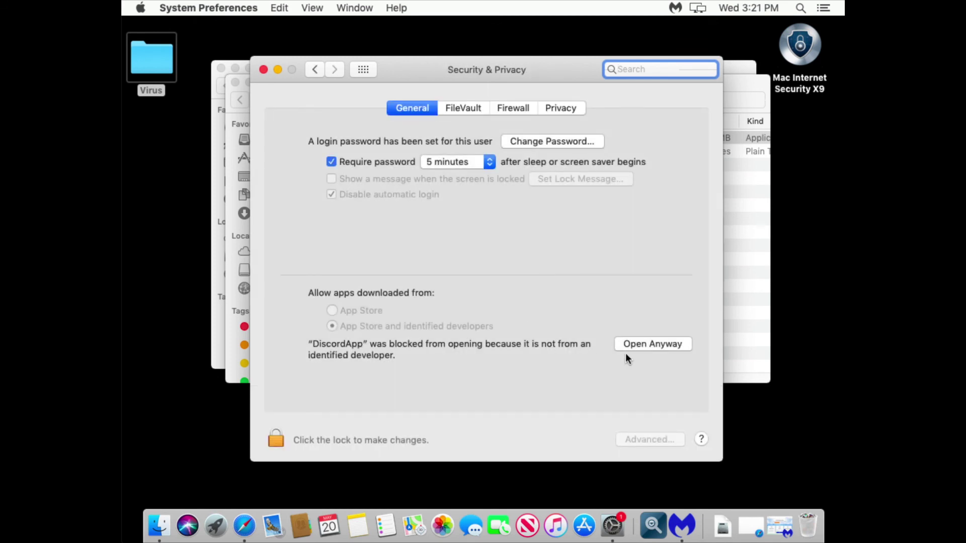
pyautogui.click(662, 346)
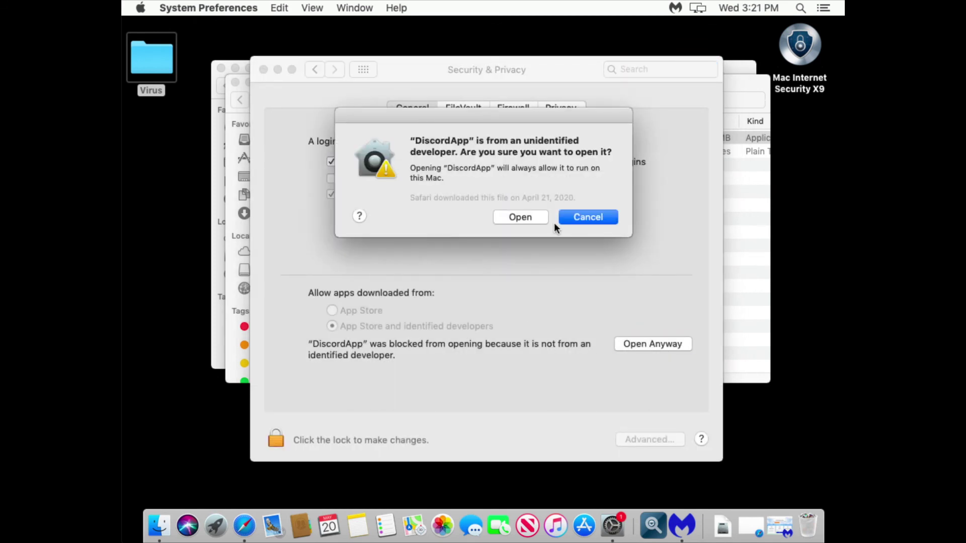
pyautogui.click(529, 216)
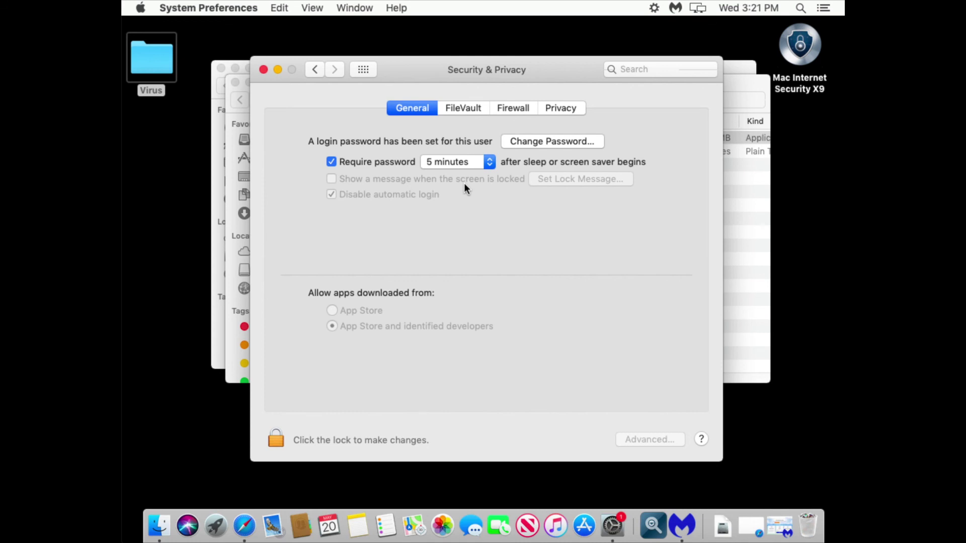
pyautogui.click(263, 69)
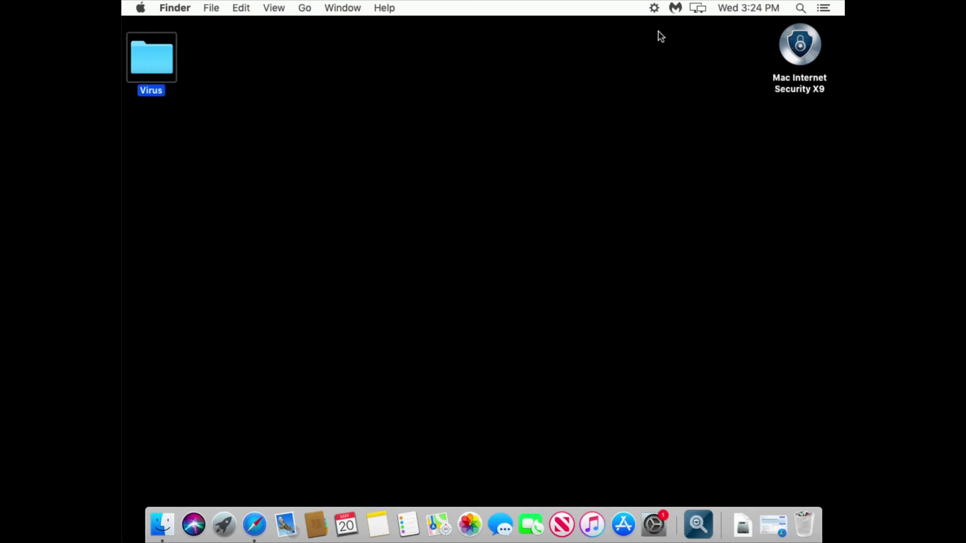
# - Check DiscordApp's Run Shell Script progress from the menu-bar gear icon, then close the list
pyautogui.click(654, 8)
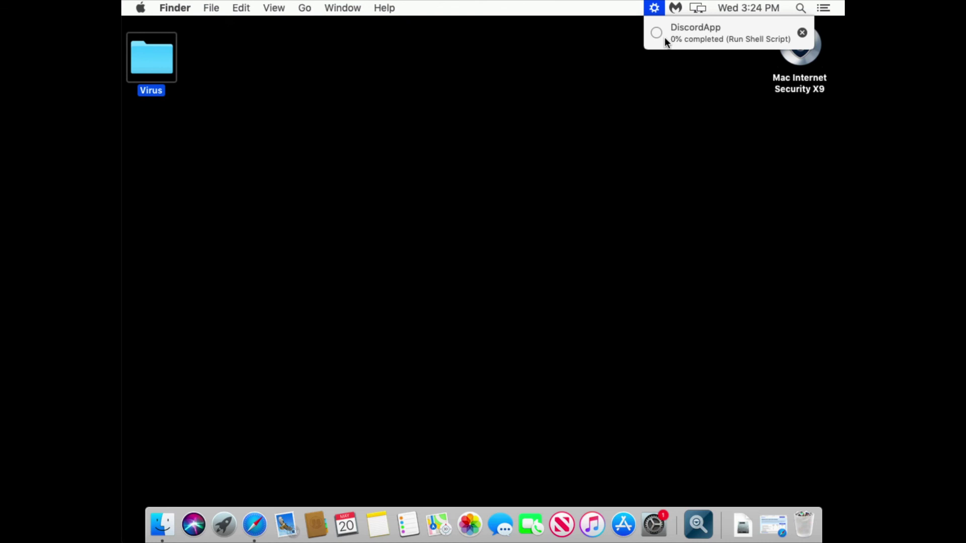
pyautogui.click(484, 197)
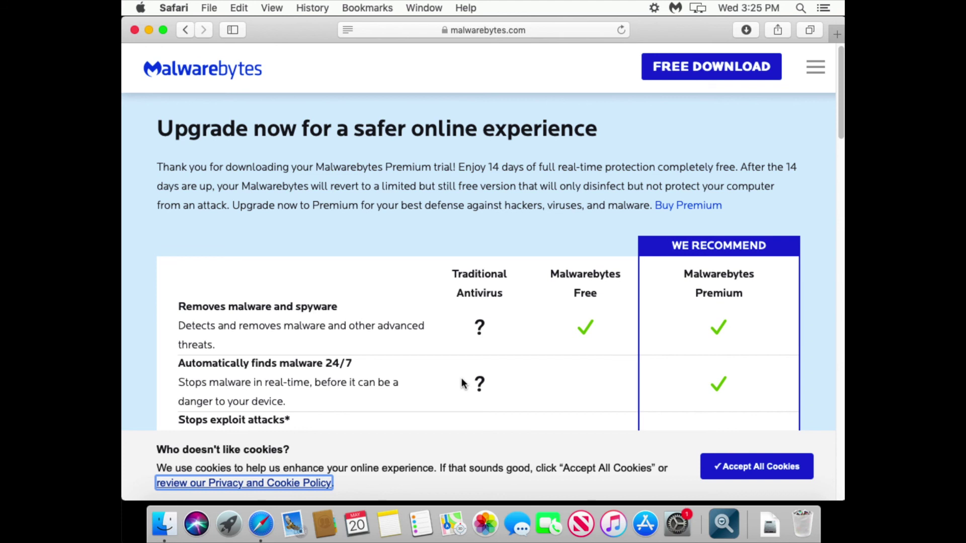
# - Start a manual scan from the Malwarebytes menu-bar icon and open the detected threats when it finishes
pyautogui.click(674, 11)
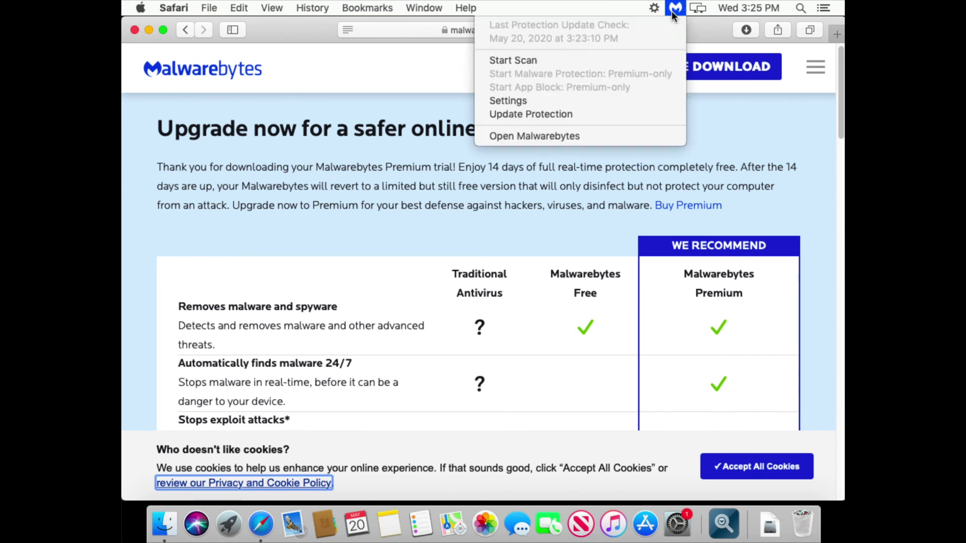
pyautogui.click(584, 56)
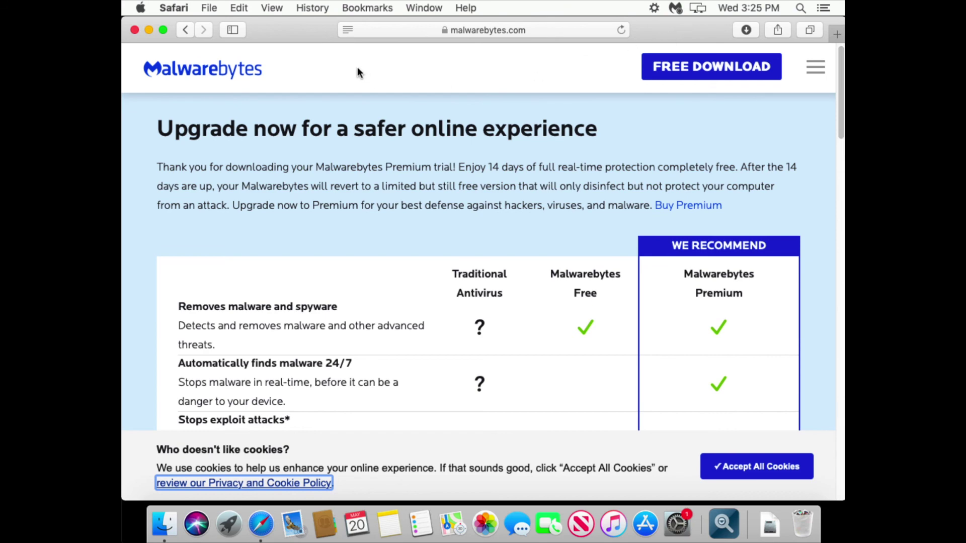
pyautogui.click(149, 29)
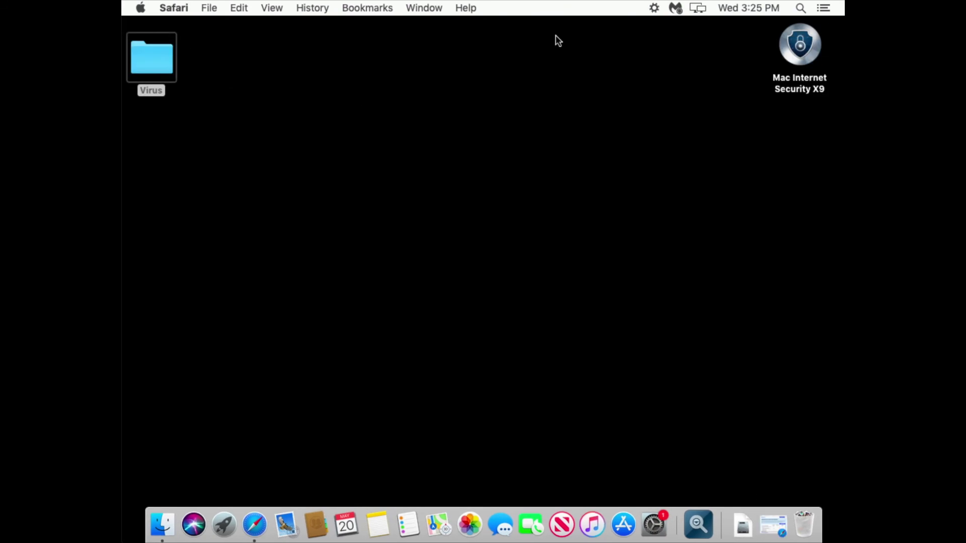
pyautogui.click(680, 10)
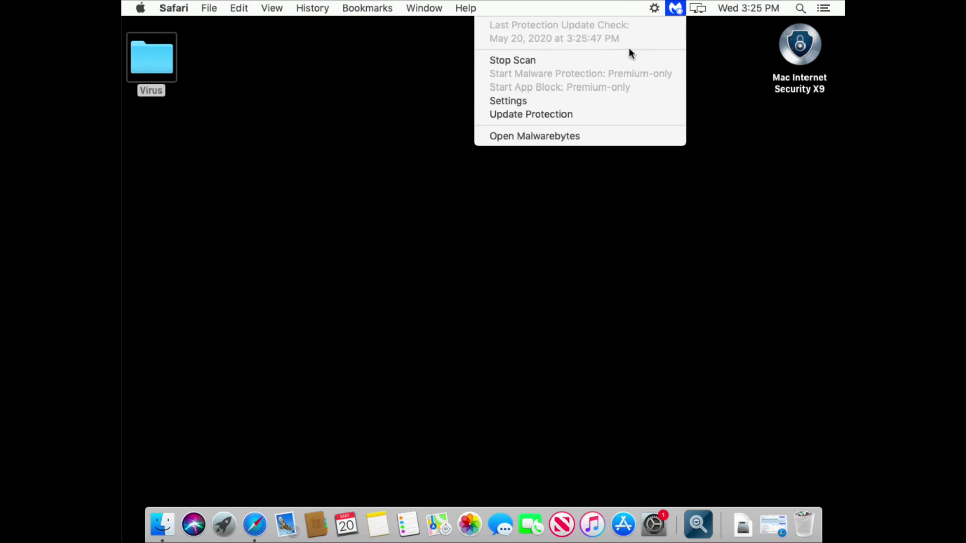
pyautogui.click(734, 104)
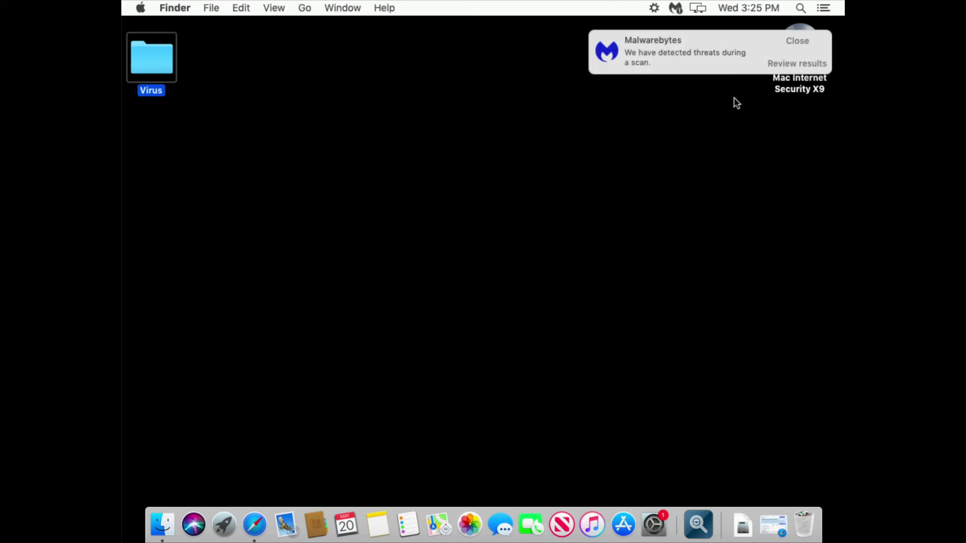
pyautogui.click(798, 63)
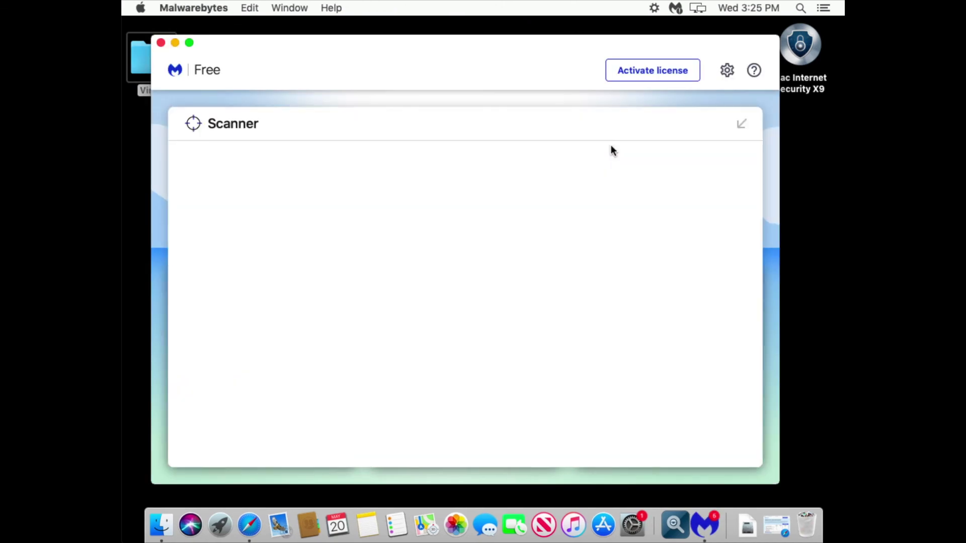